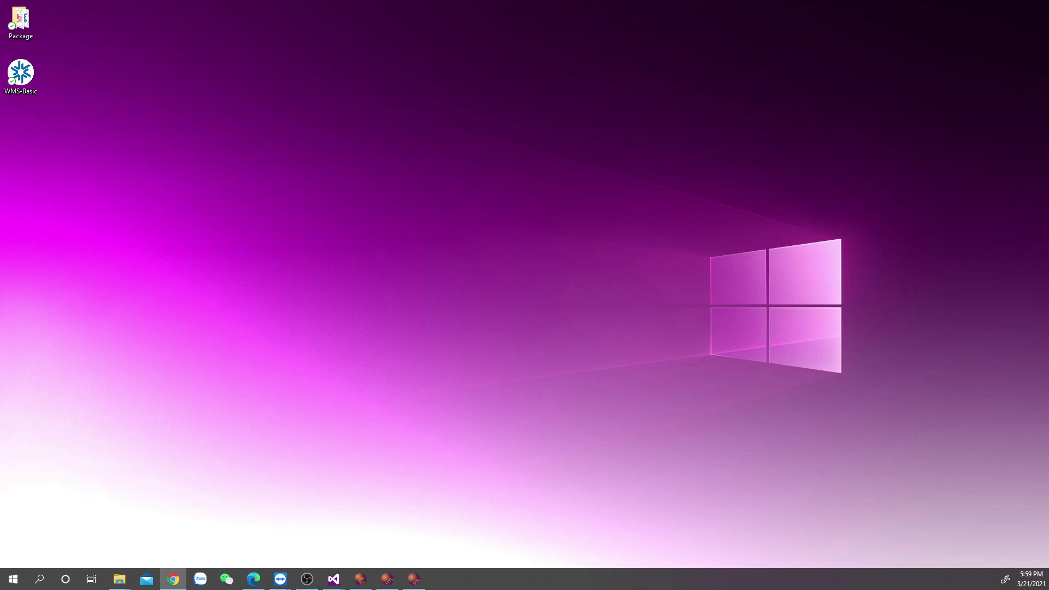
Launch VSNet WMS Basic from its desktop icon and move the Log In window toward the screen centre.
double_click(21, 73)
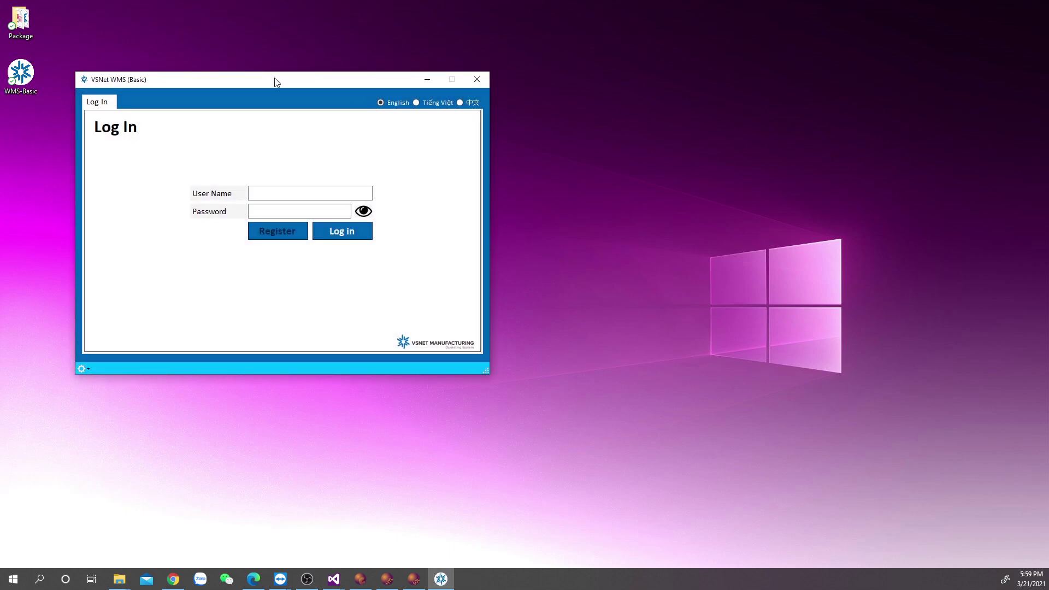
drag(274, 84, 494, 126)
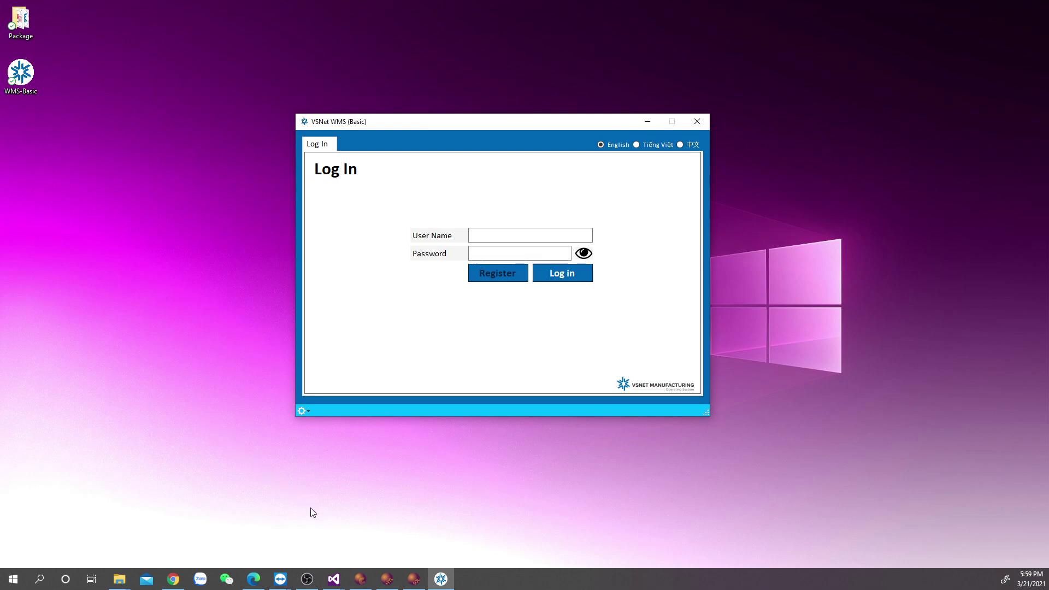
mouse_move(280, 581)
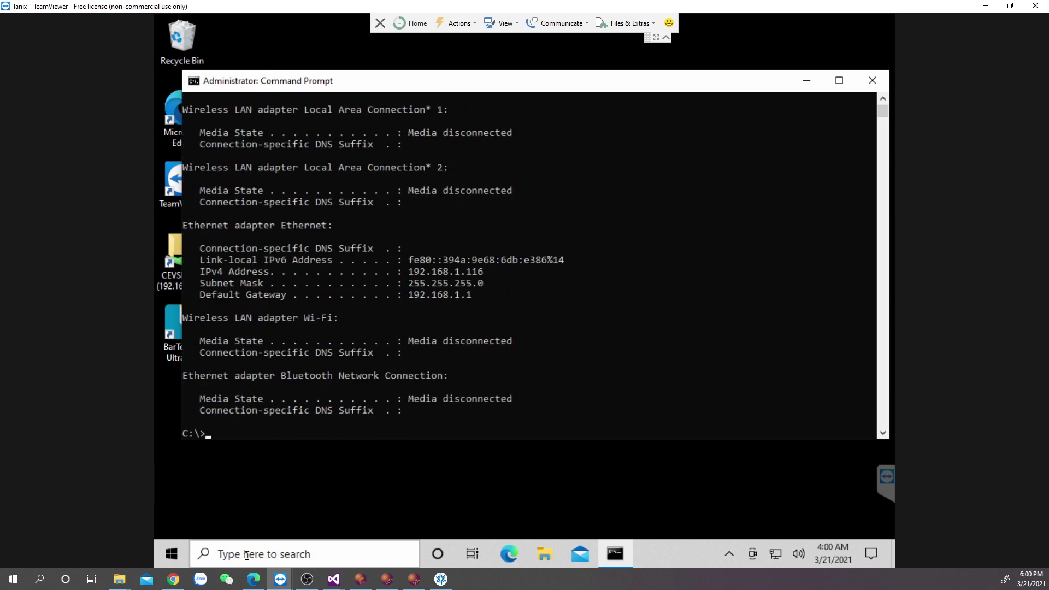
click(986, 5)
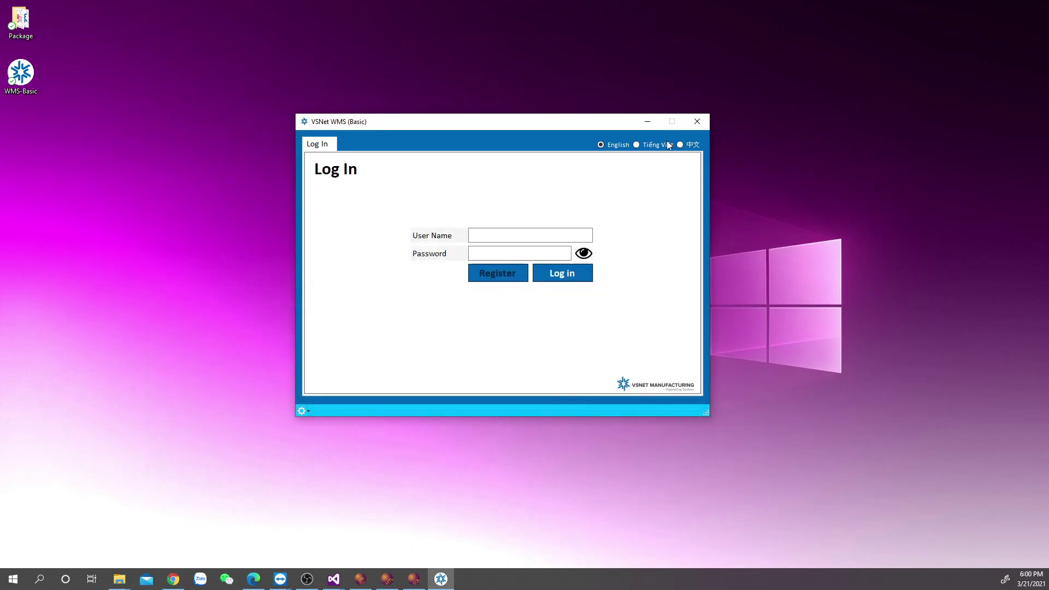
click(661, 388)
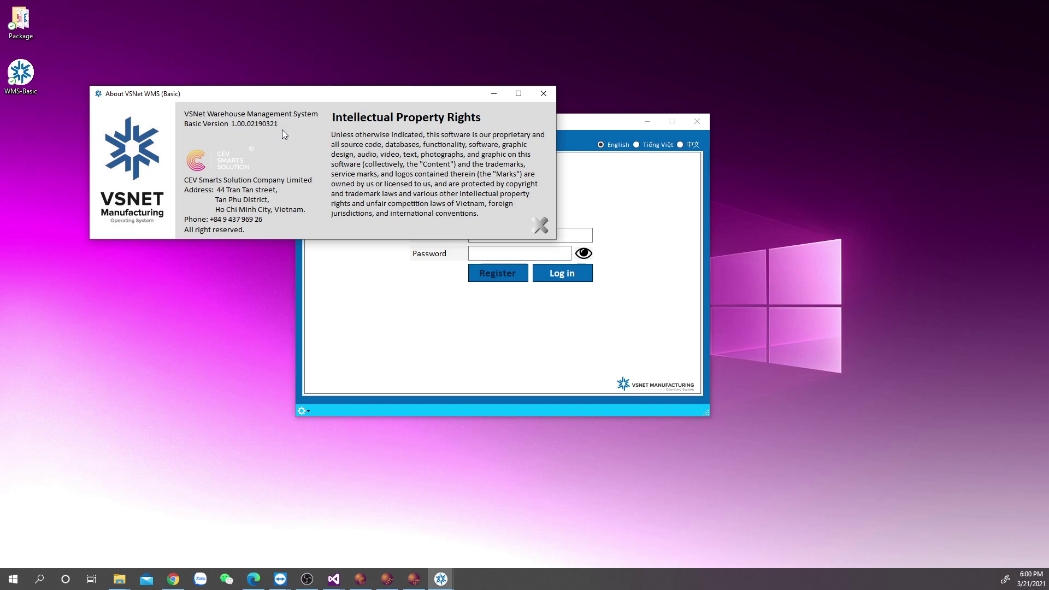
click(534, 226)
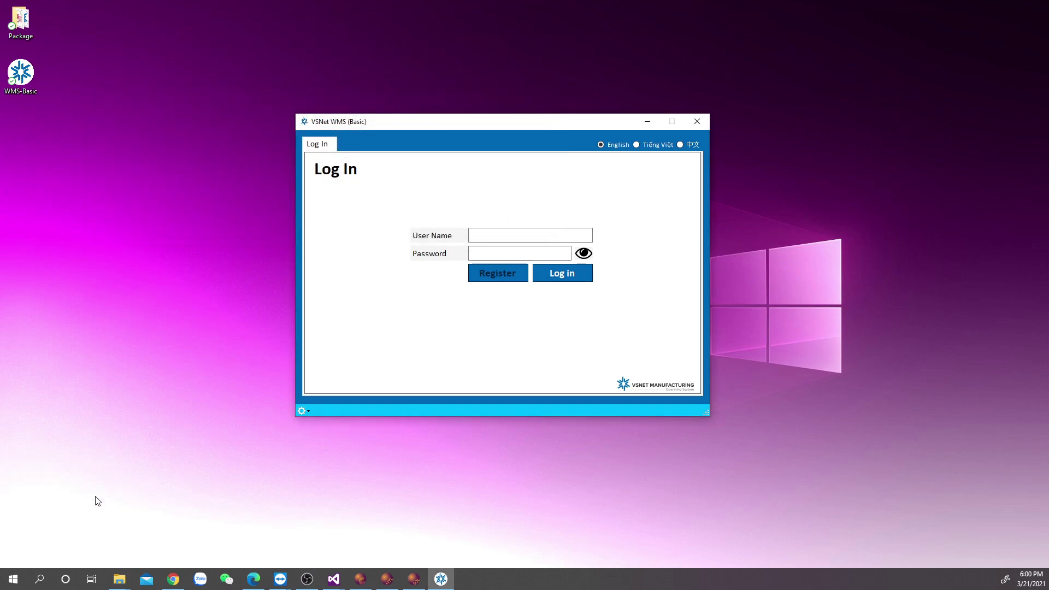
click(48, 582)
text(cmd)
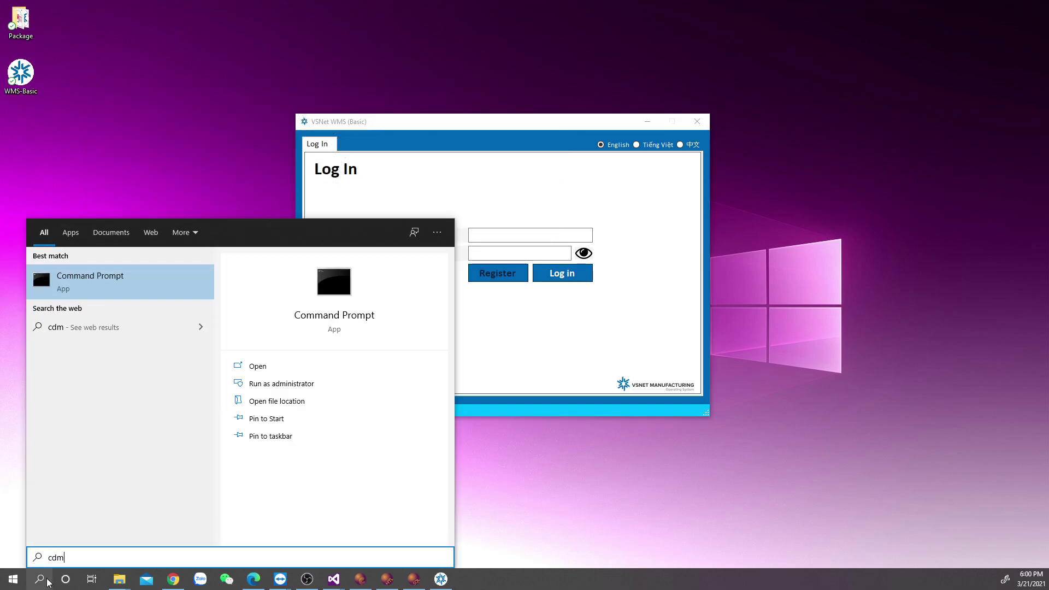
key(Return)
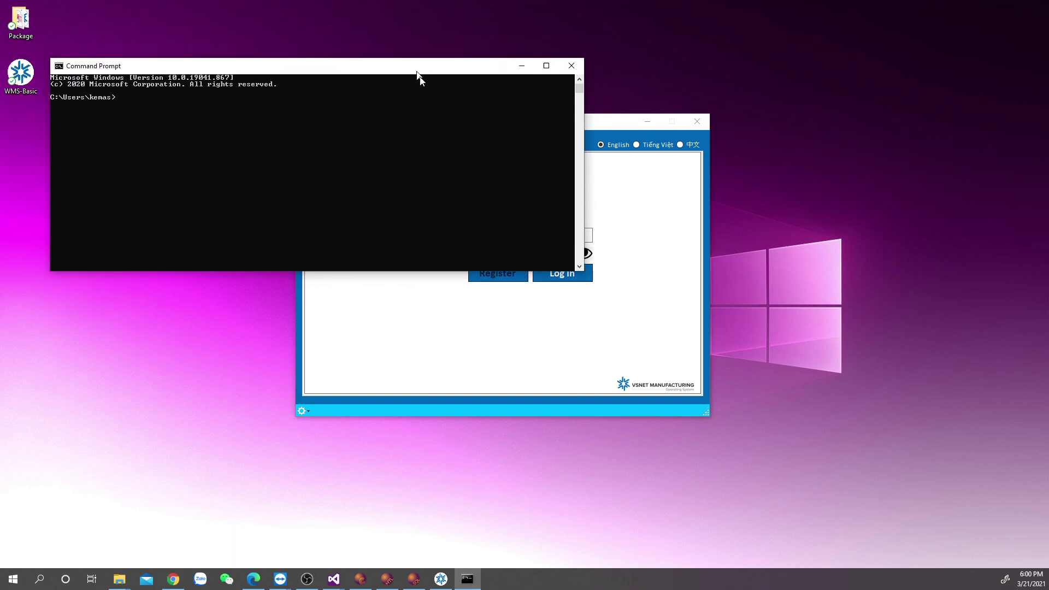
text(cd..)
key(Return)
text(cd..)
key(Return)
text(ping 192.168.1.116)
key(Return)
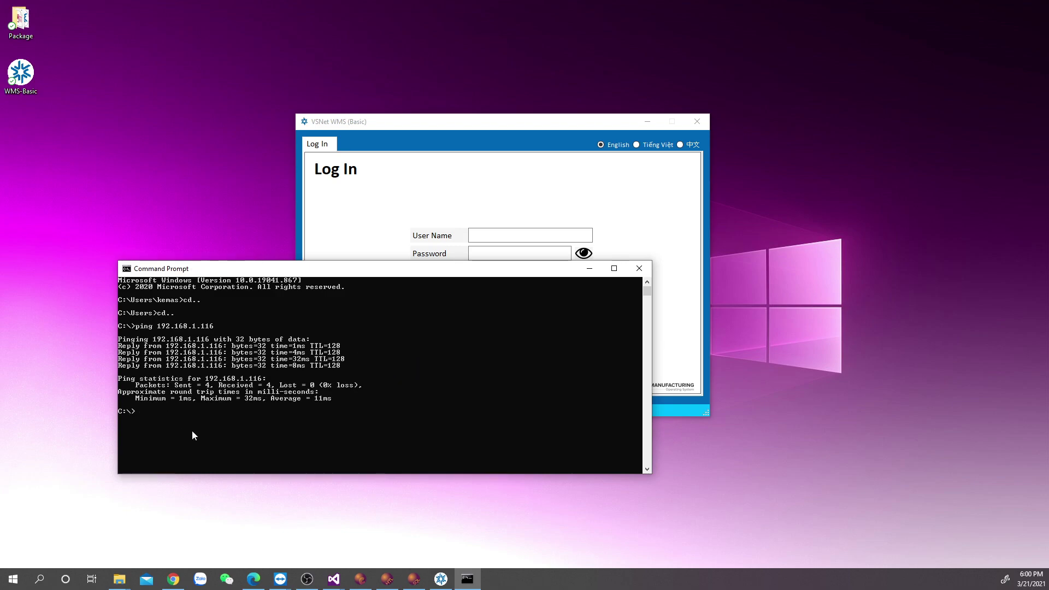
click(640, 268)
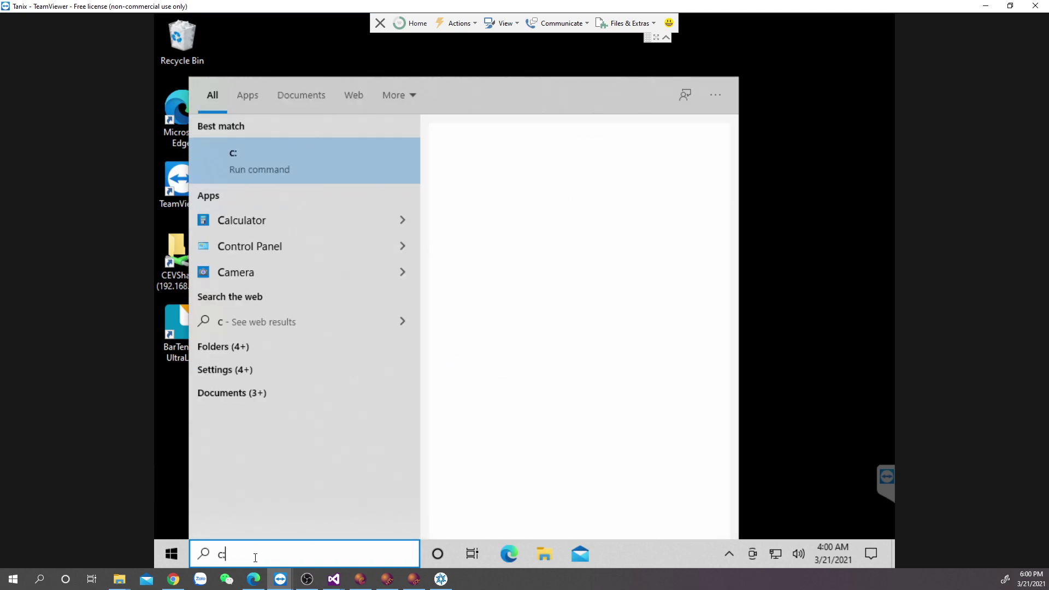
Open the remote PC's Local Disk (C:) and select the VSNet WMS Basic folder.
key(Return)
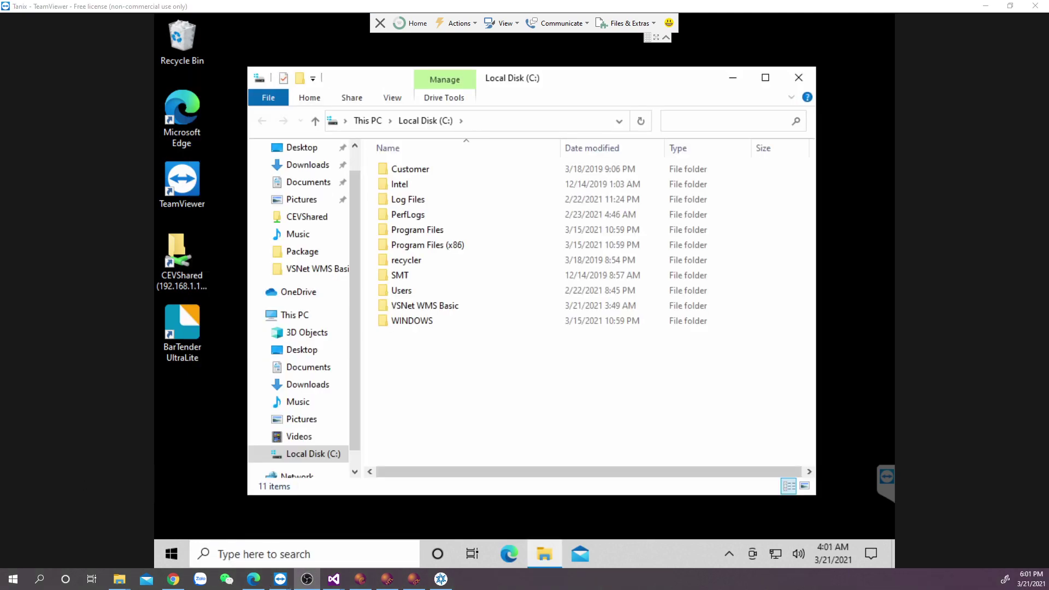
click(431, 309)
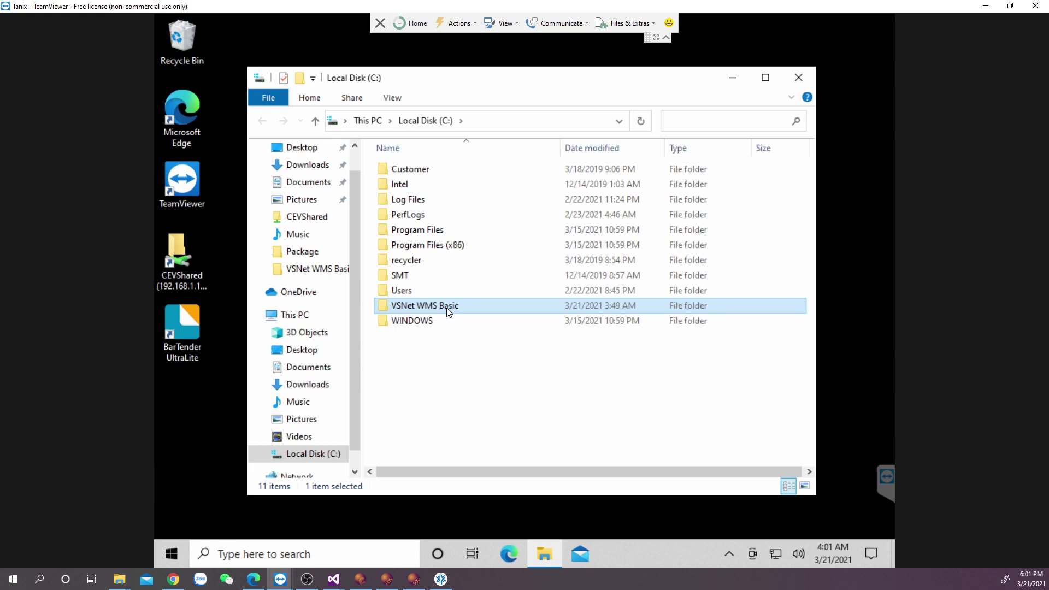
Inside the remote VSNet WMS Basic folder, create a new folder named VSNet Database.
double_click(447, 309)
right_click(435, 290)
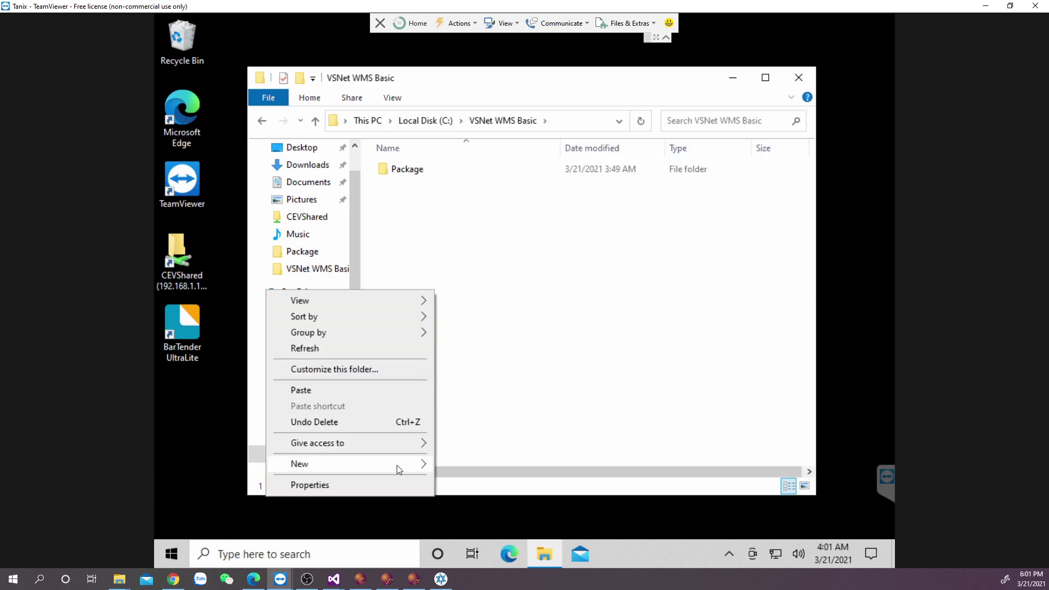
mouse_move(399, 464)
click(490, 363)
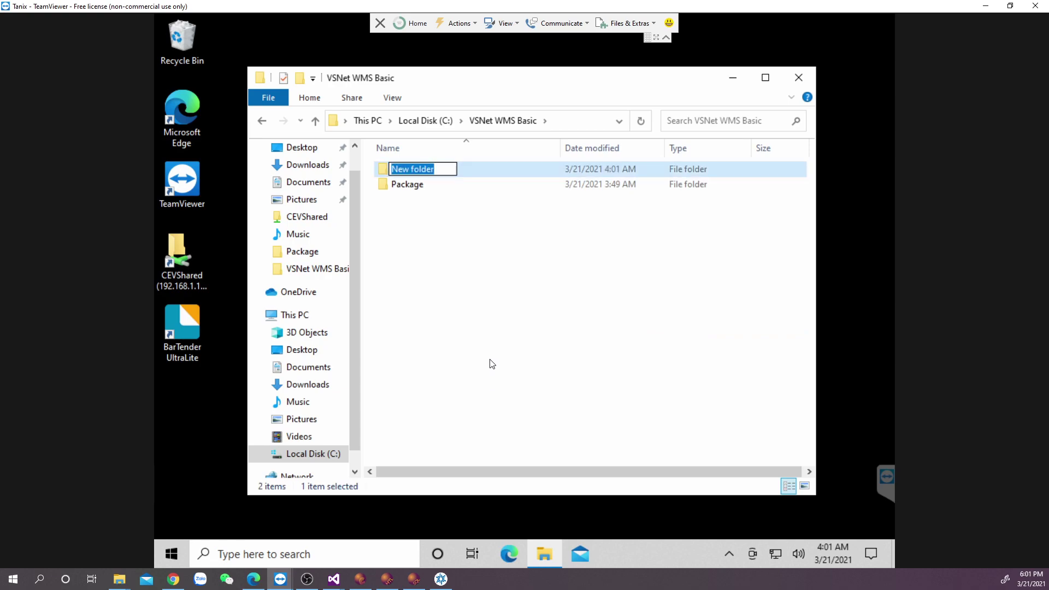
text(VSNet Dataa)
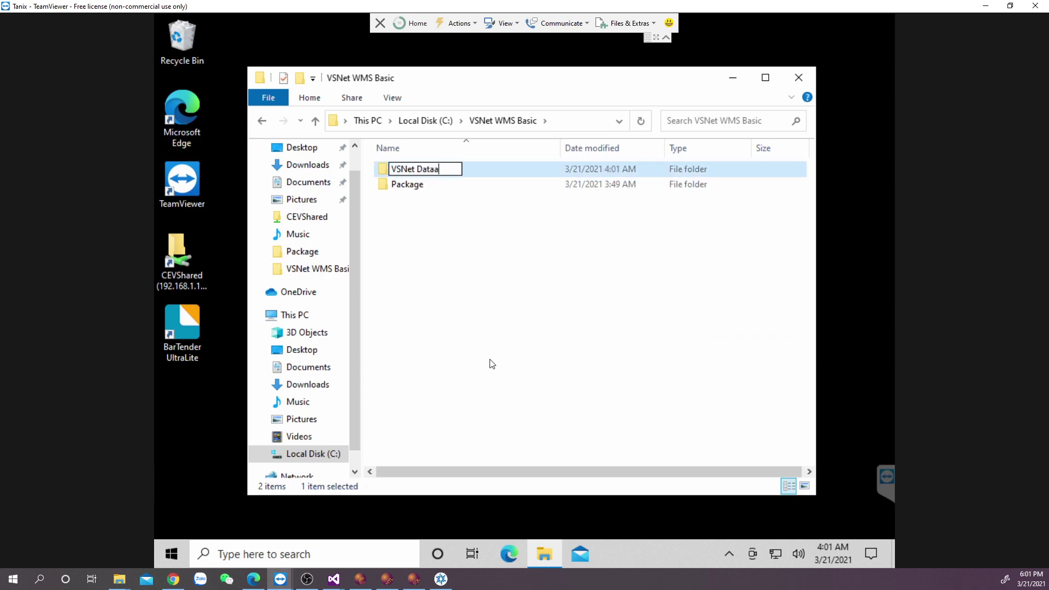
text(bas)
key(BackSpace)
key(BackSpace)
key(BackSpace)
key(BackSpace)
text(base)
key(Return)
Share the VSNet Database folder with Everyone at Read/Write permission.
right_click(484, 182)
click(448, 457)
click(547, 218)
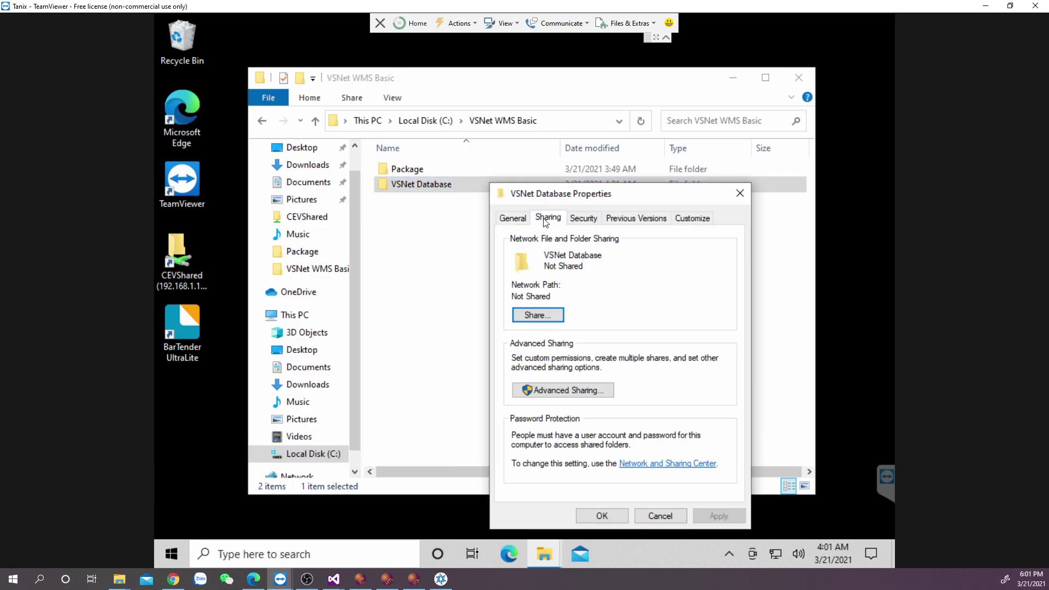
click(555, 314)
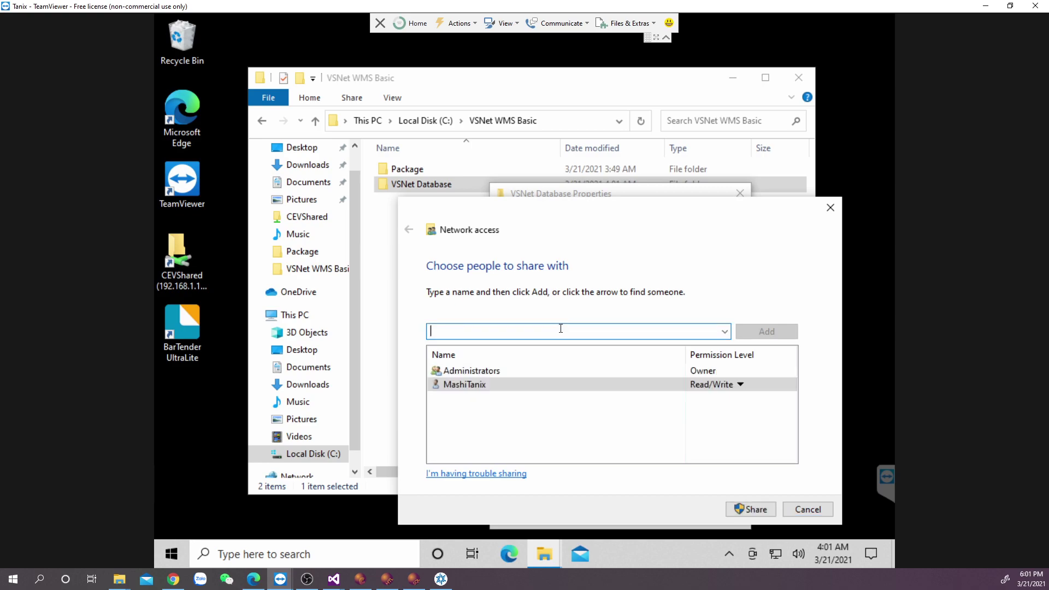
text(everyone)
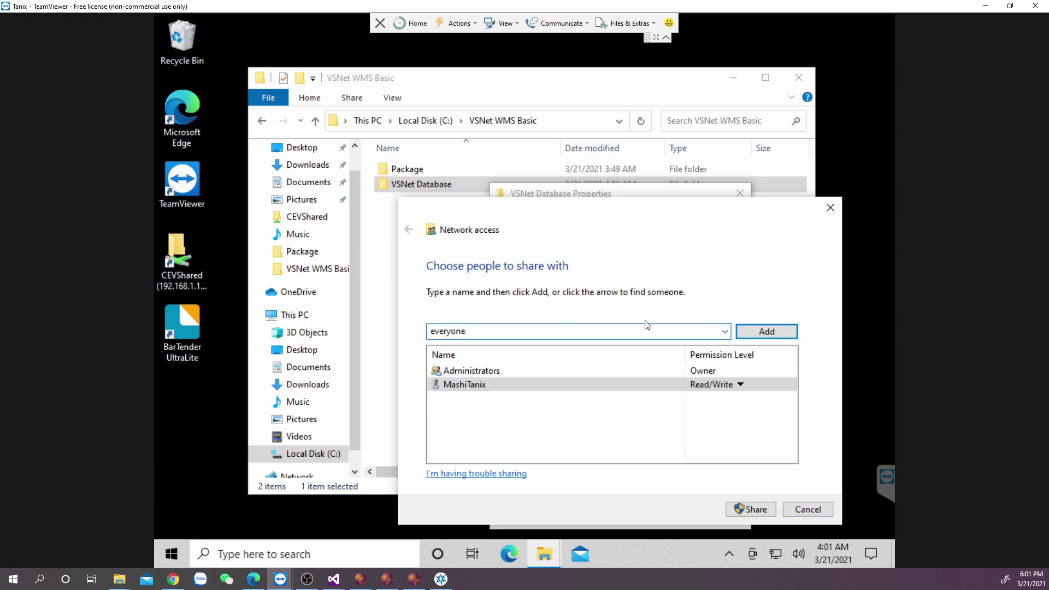
click(766, 331)
click(715, 385)
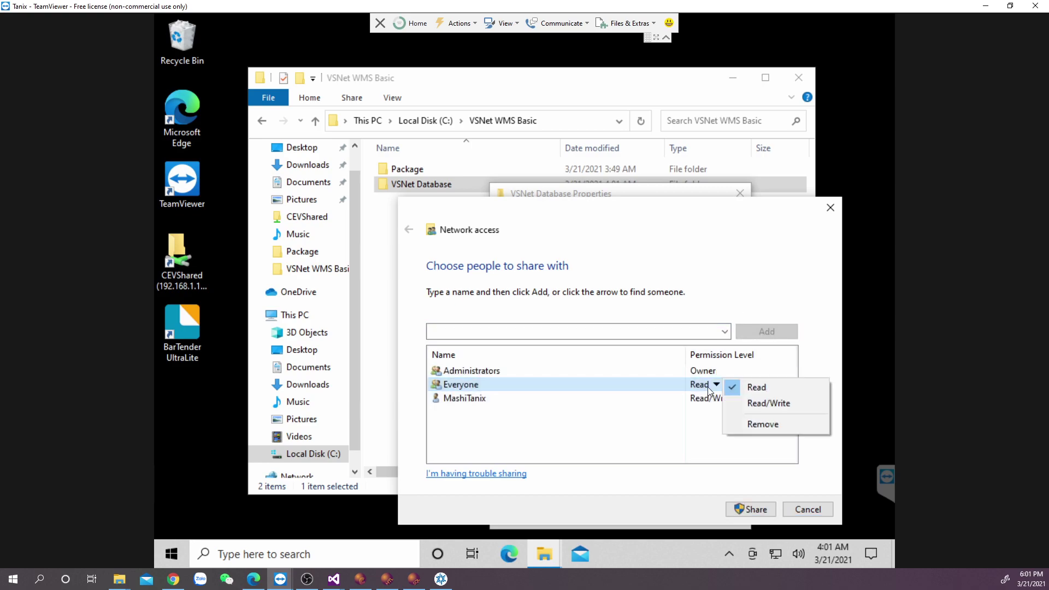
click(768, 403)
click(744, 508)
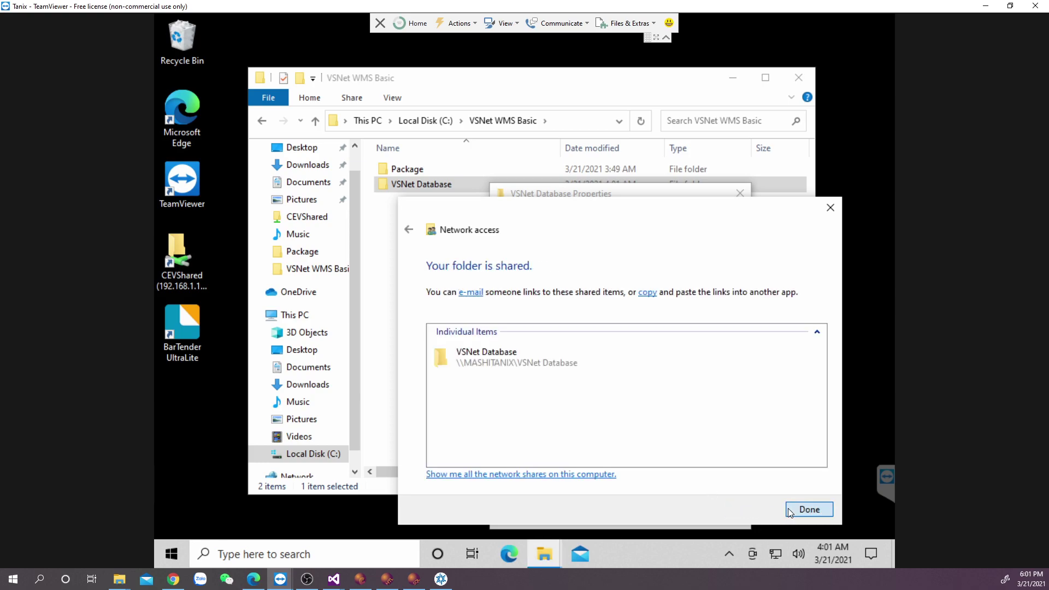
click(789, 510)
click(610, 522)
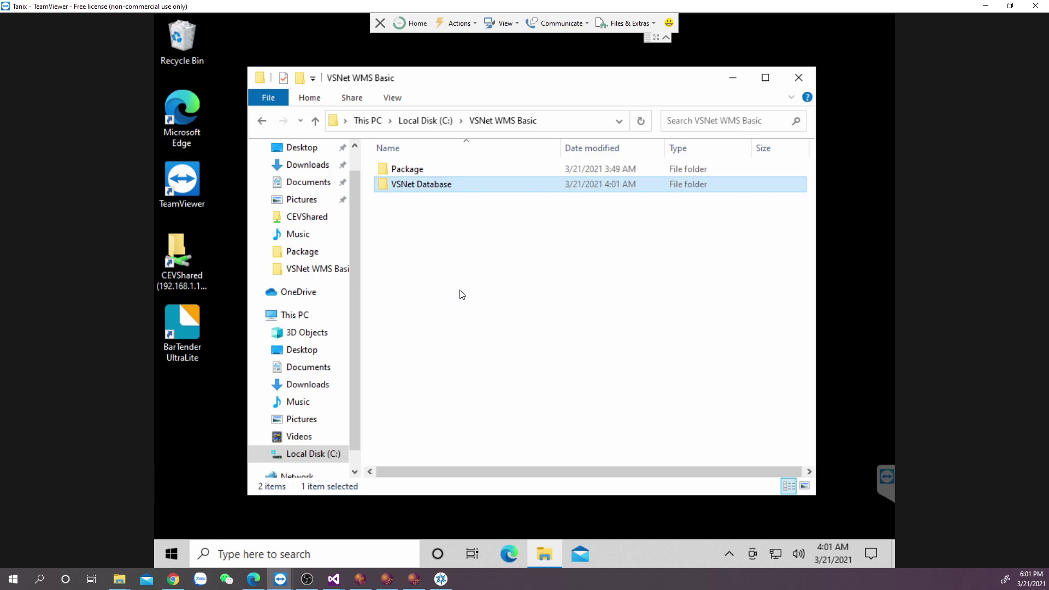
Copy WMS-Basic.mdb from the Package folder into the VSNet Database folder.
click(425, 171)
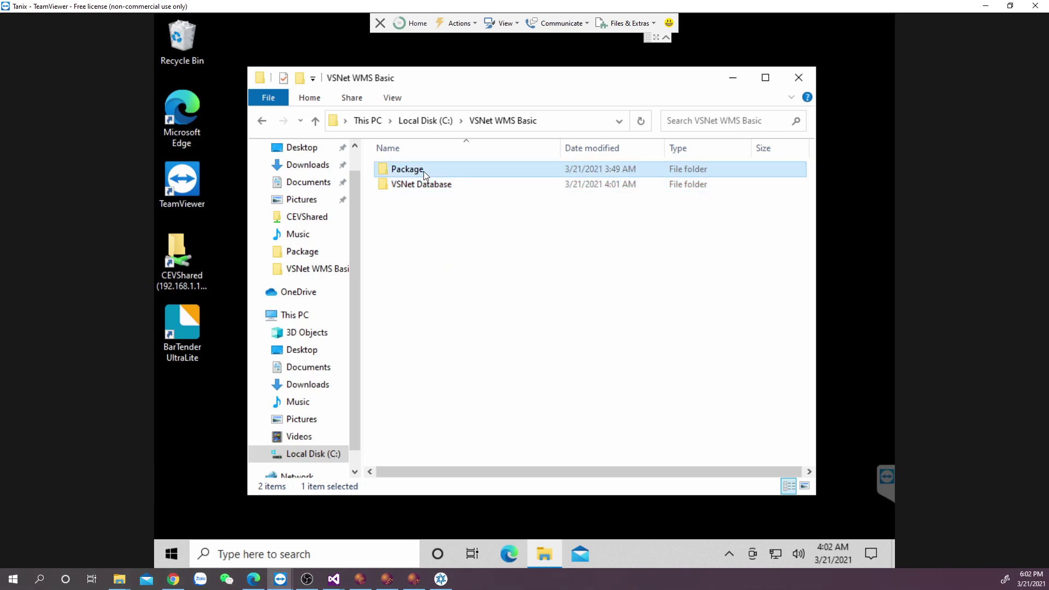
double_click(424, 172)
click(434, 204)
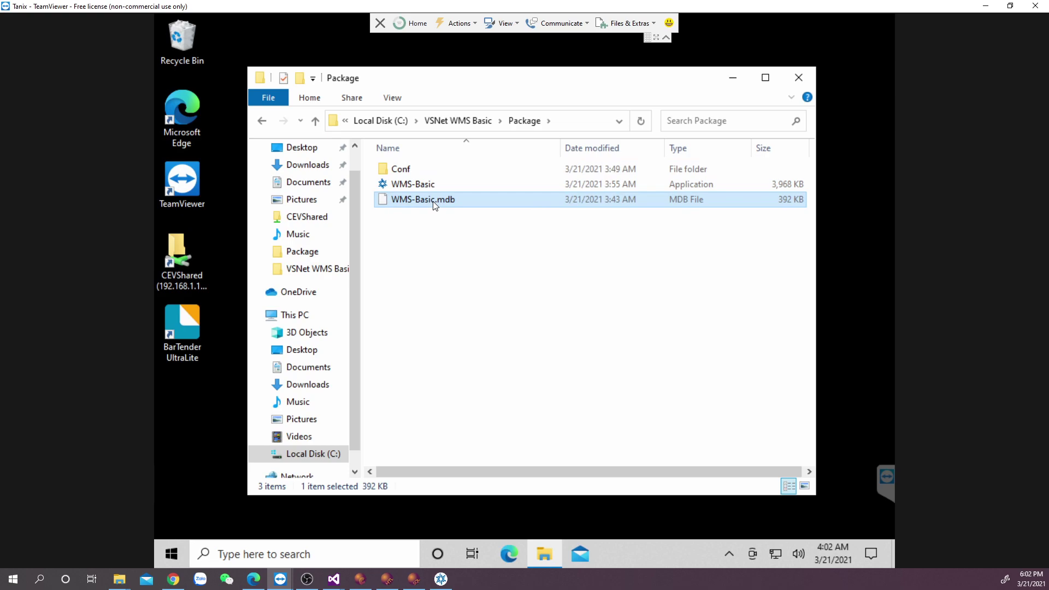
click(459, 120)
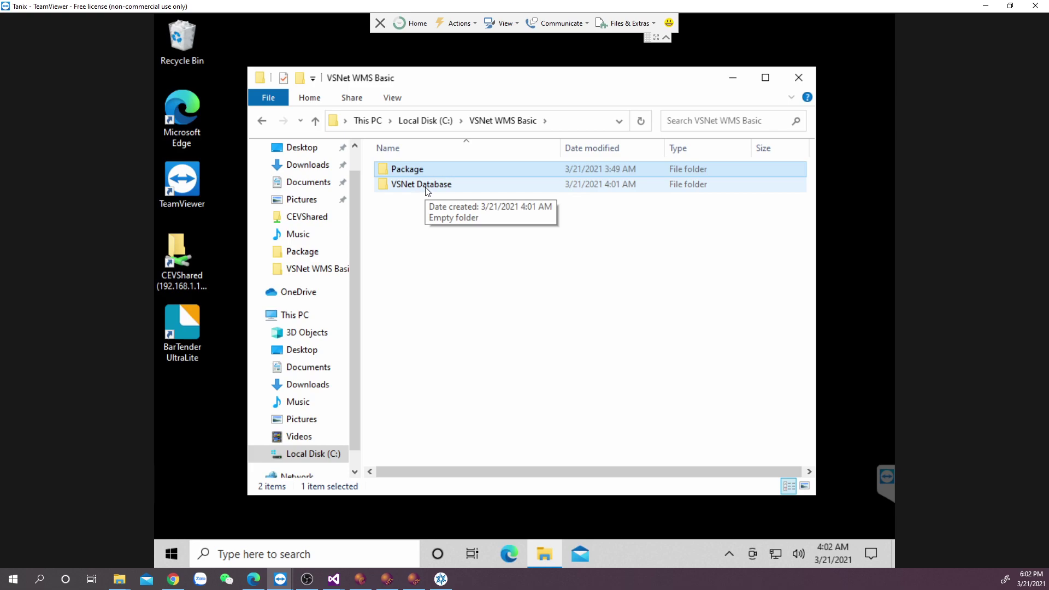
double_click(427, 185)
key(ctrl+v)
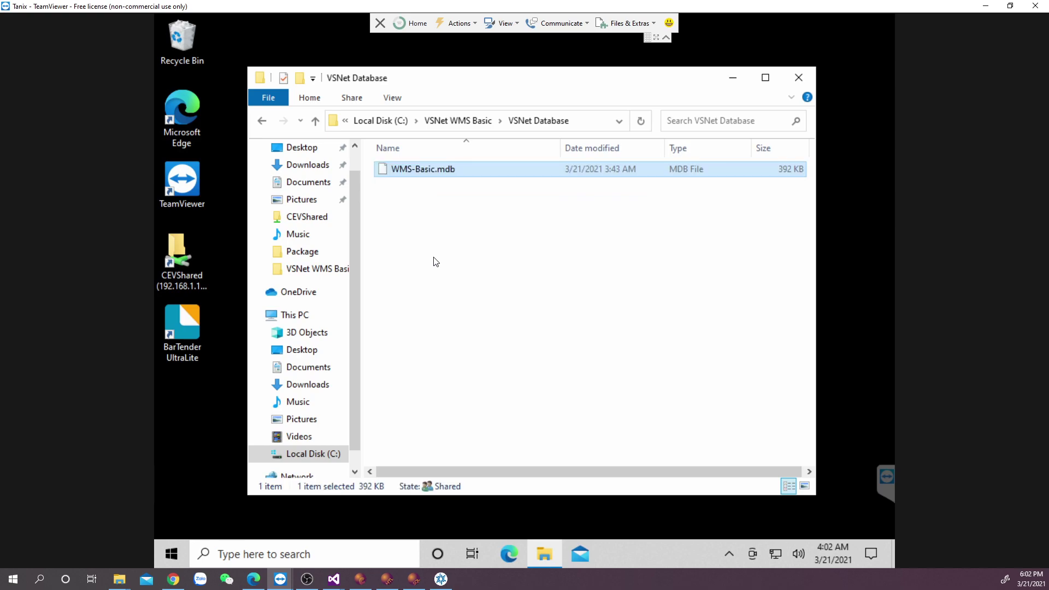
Delete the original WMS-Basic.mdb from Package and minimize the TeamViewer session.
click(451, 121)
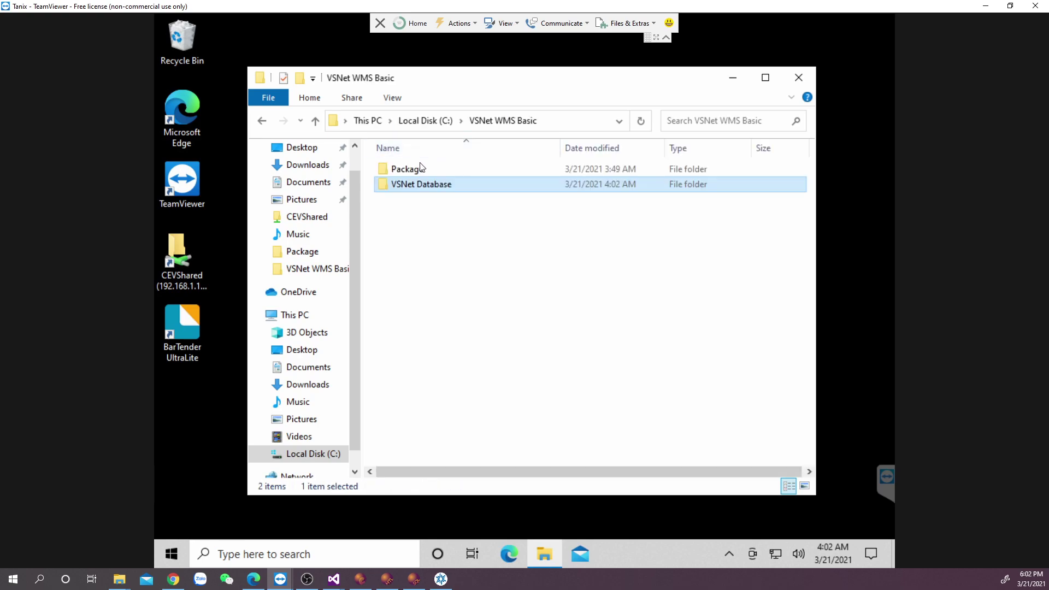
click(417, 173)
double_click(417, 171)
click(420, 202)
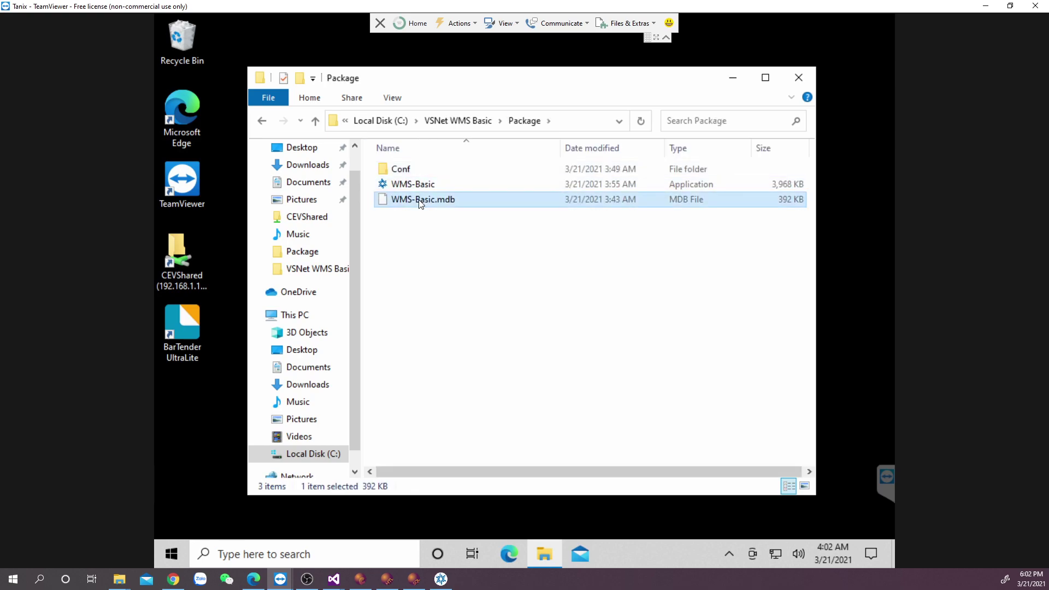
right_click(419, 201)
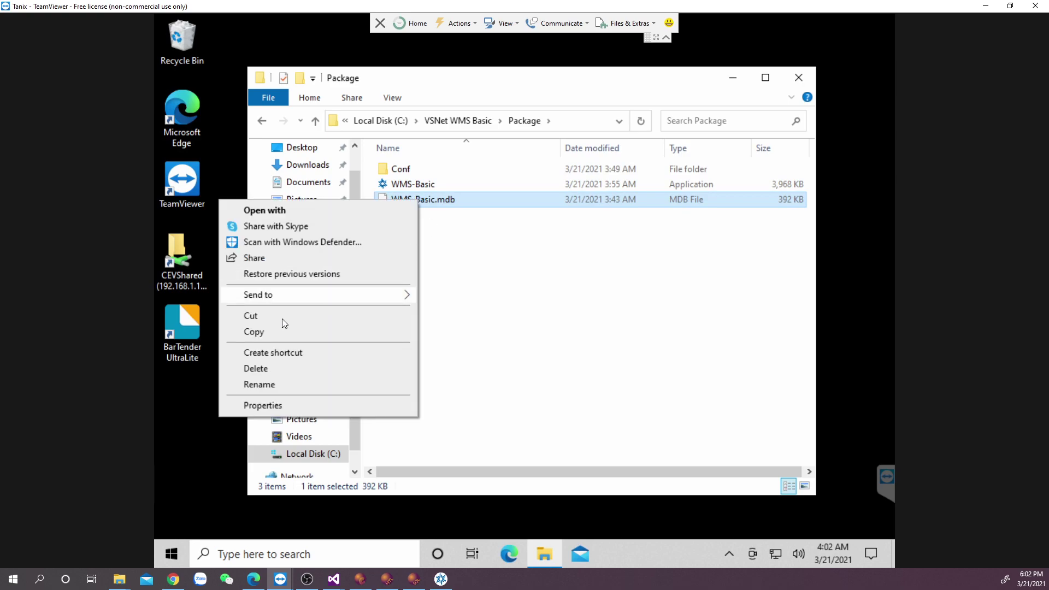
click(256, 369)
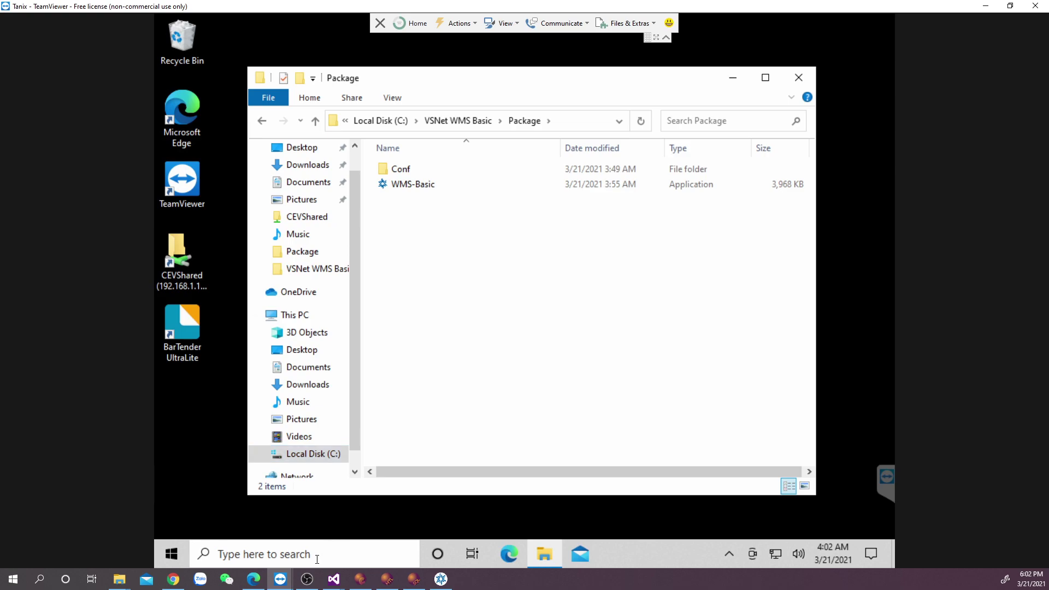
click(280, 579)
click(979, 6)
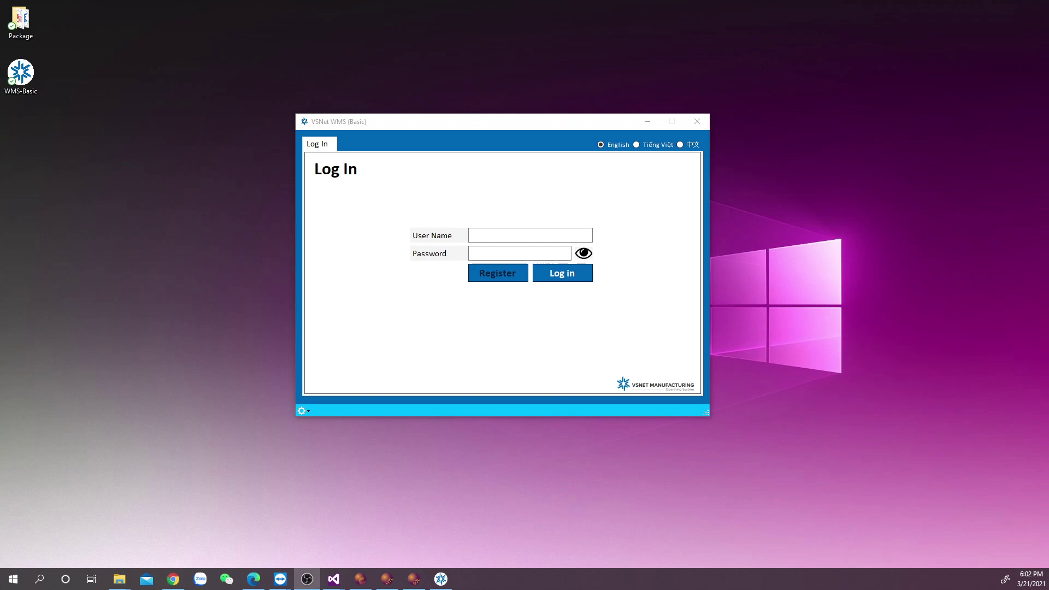
Open \\192.168.1.116 and drag its VSNet Database share onto the desktop as a shortcut.
click(40, 581)
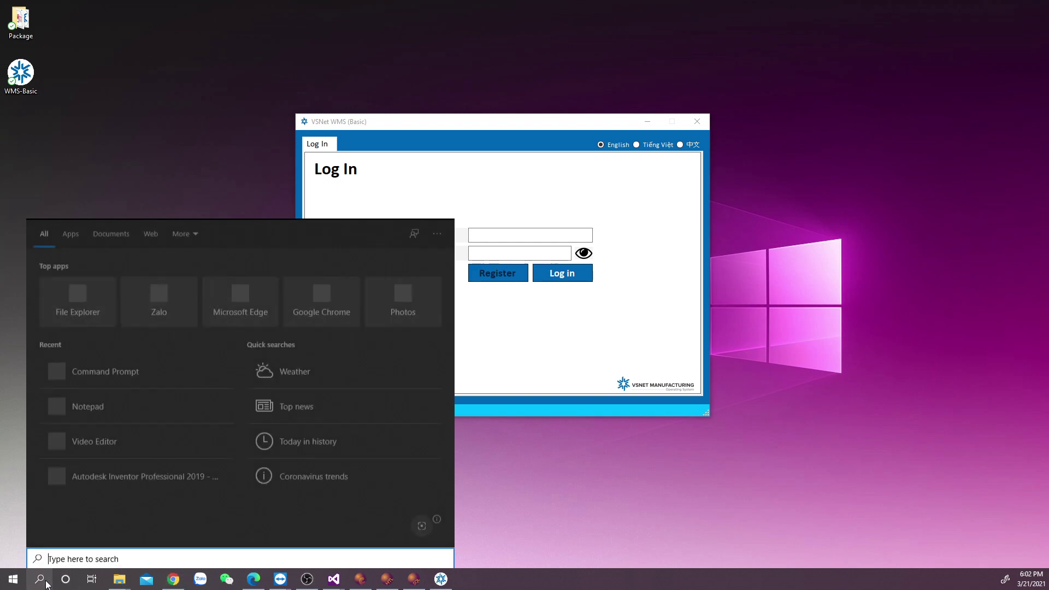
text(\\19)
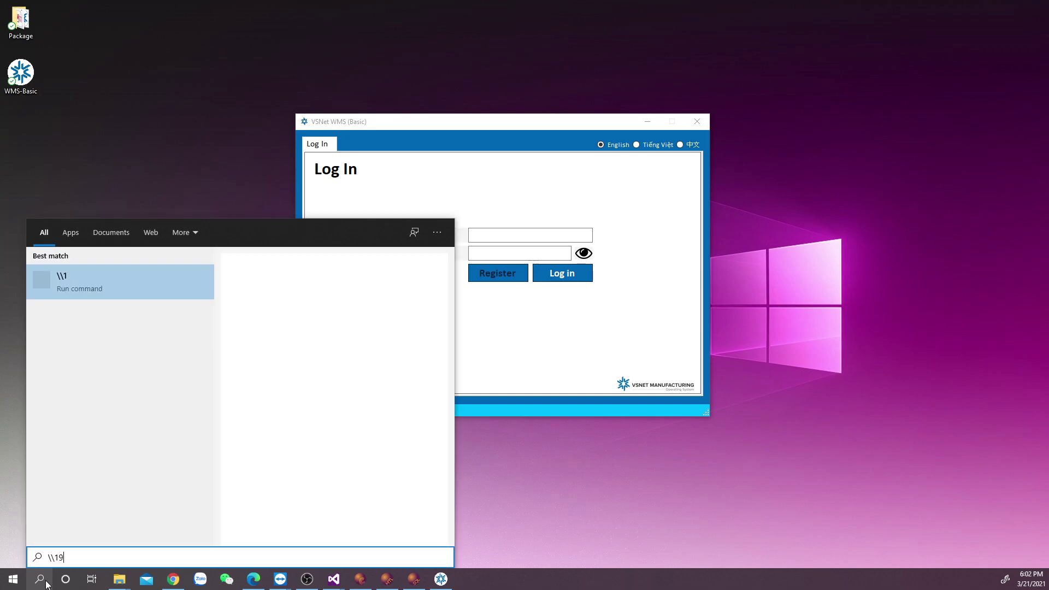
text(2.168.1.1)
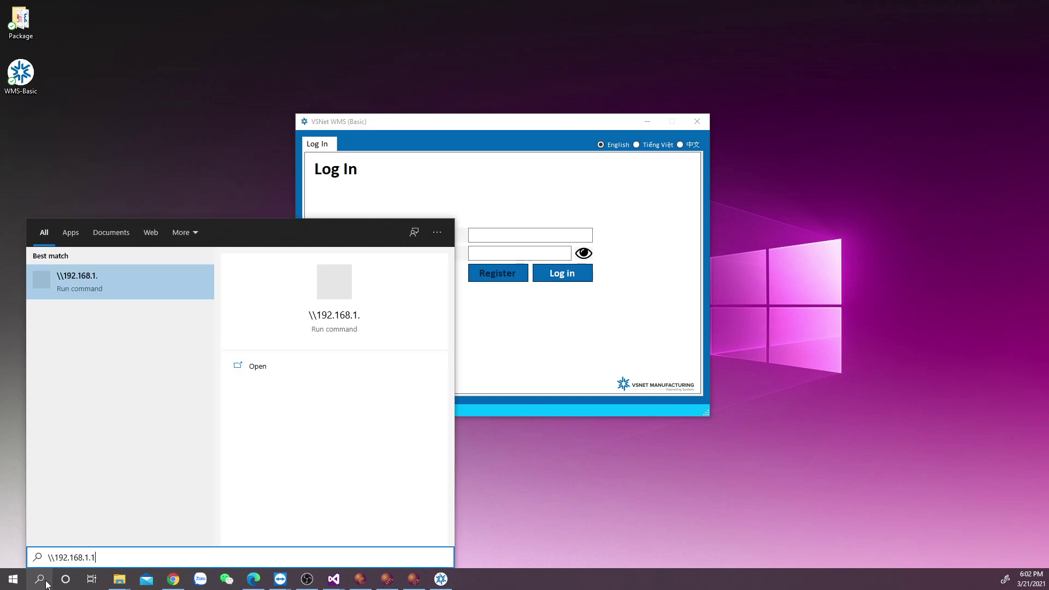
text(16)
key(Return)
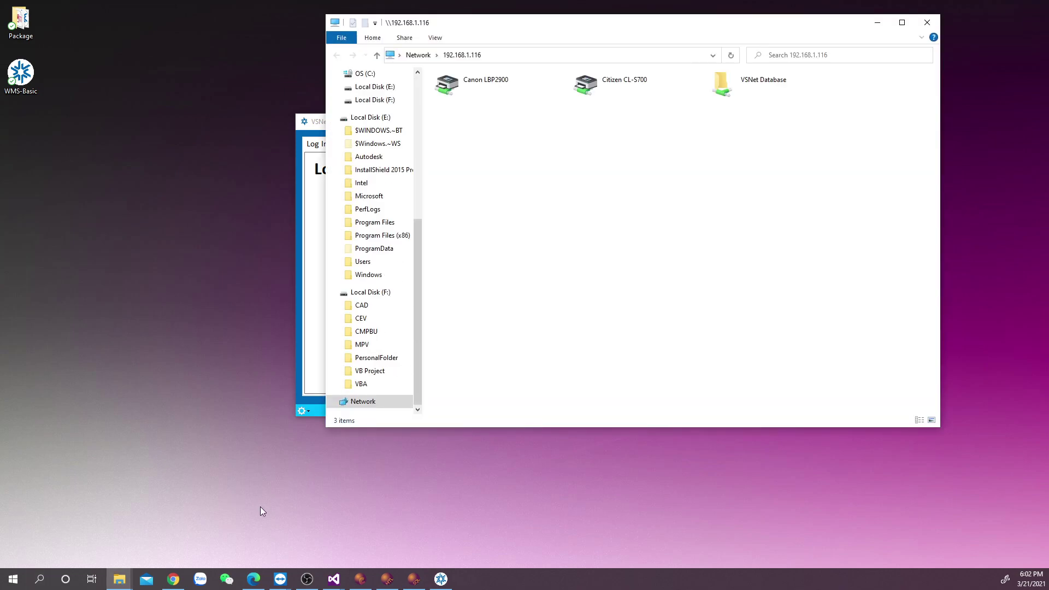
click(750, 86)
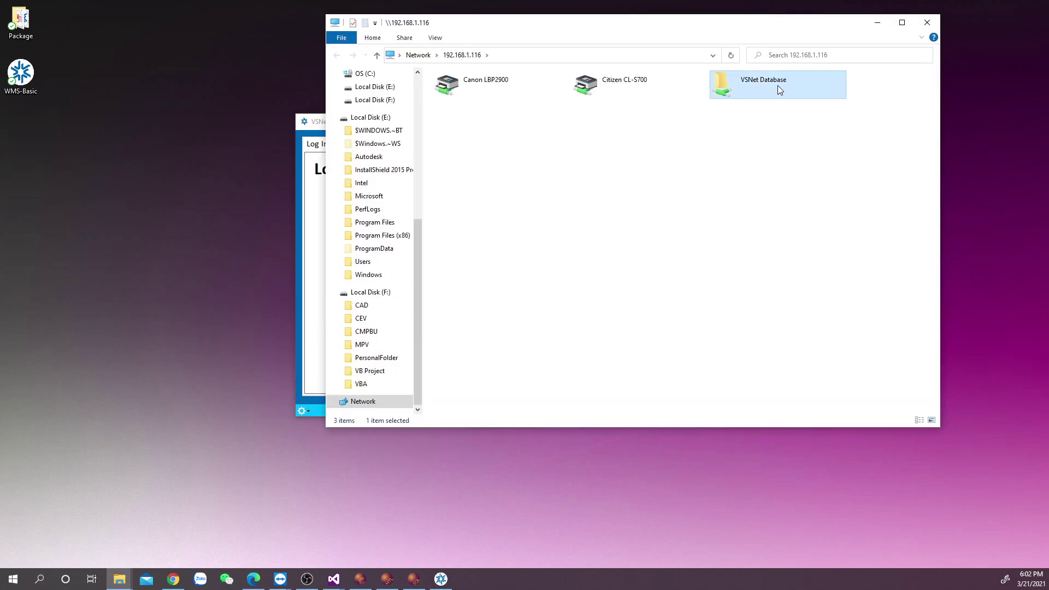
drag(778, 86, 62, 171)
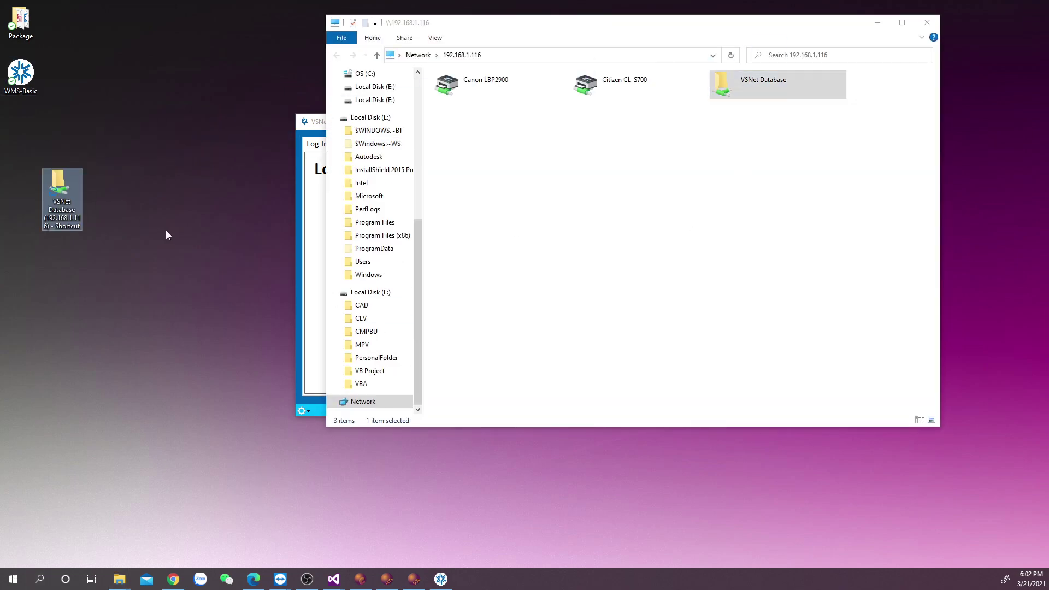
Close the share window and point VSNet WMS Basic to WMS-Basic.mdb via the desktop VSNet Database shortcut.
click(927, 22)
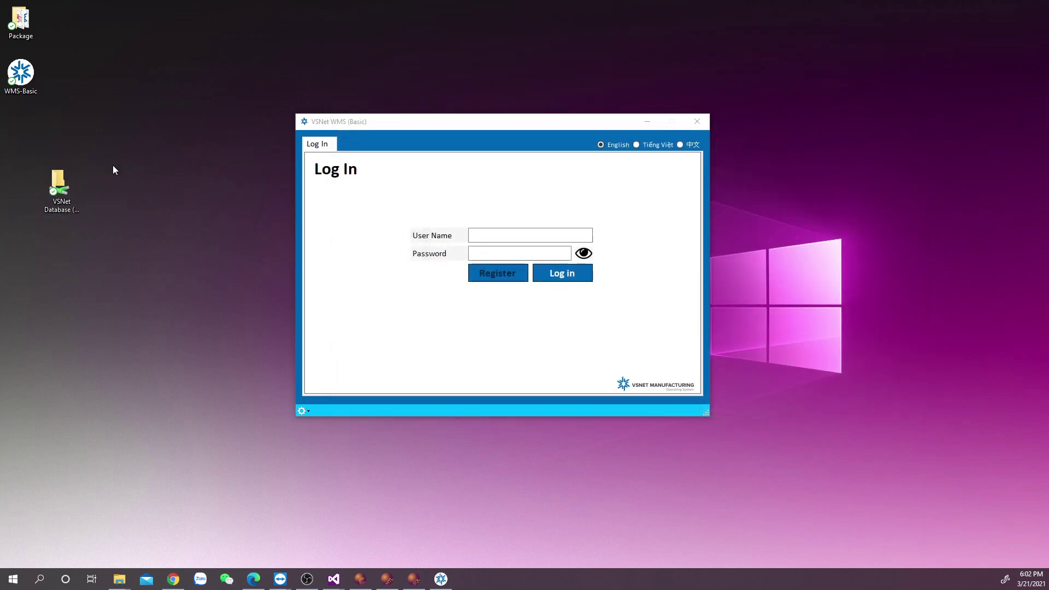
drag(21, 142, 21, 143)
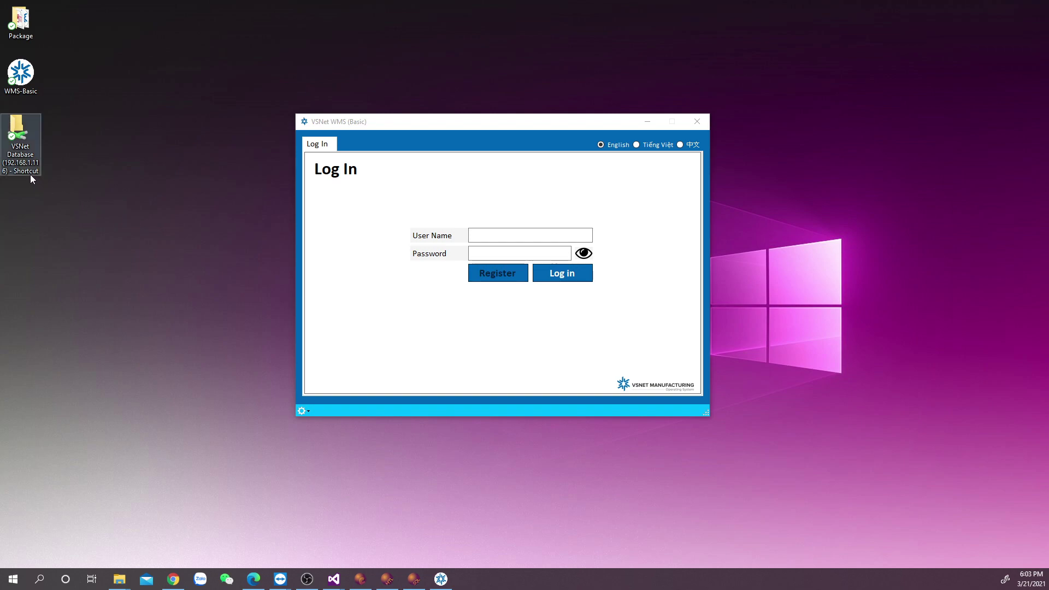
click(301, 409)
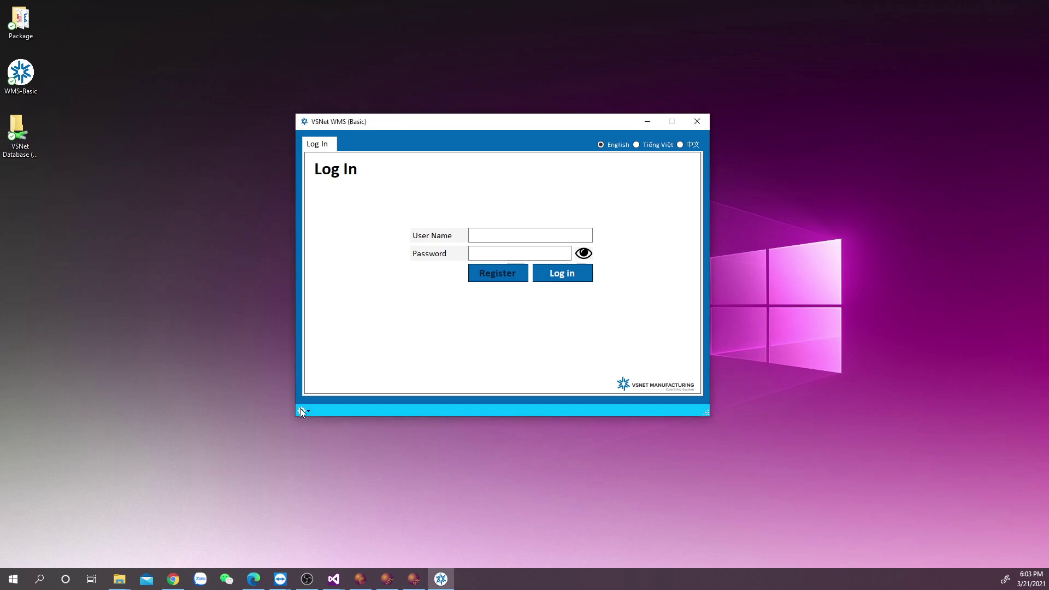
click(300, 410)
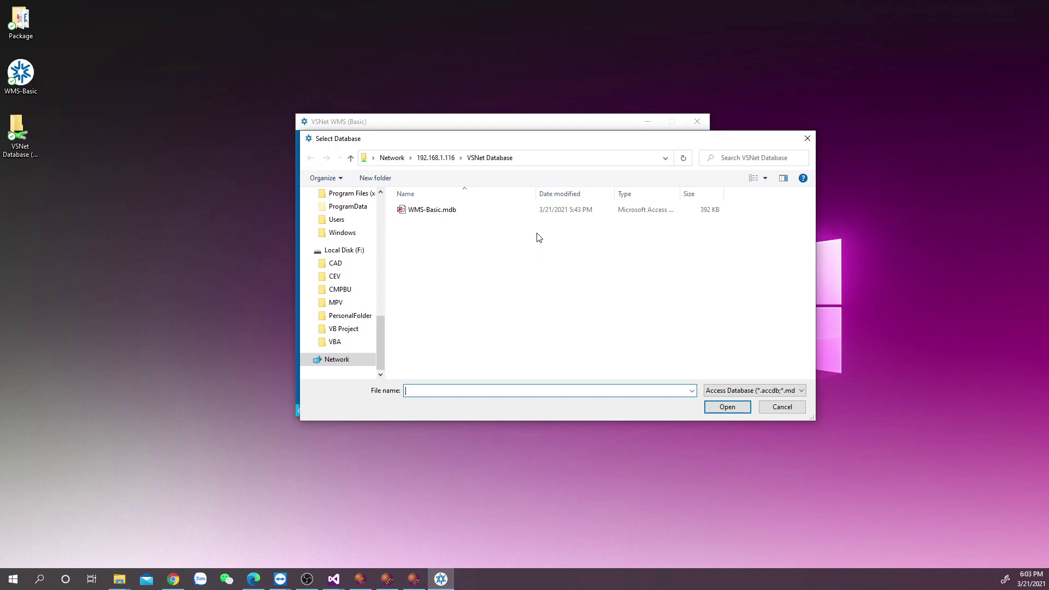
scroll(345, 265, up, 10)
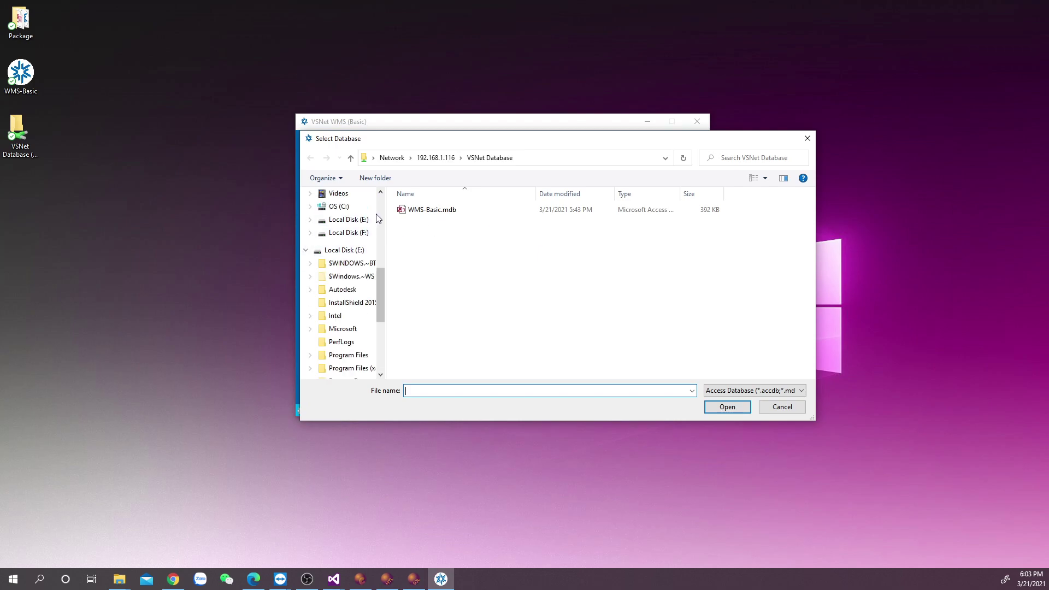
click(339, 306)
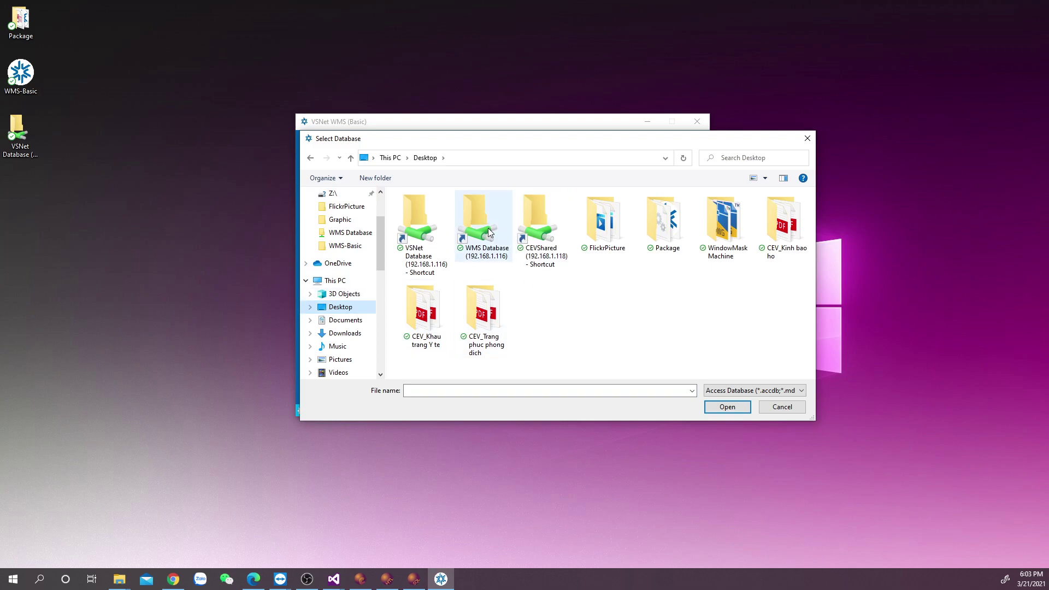
click(422, 231)
double_click(422, 231)
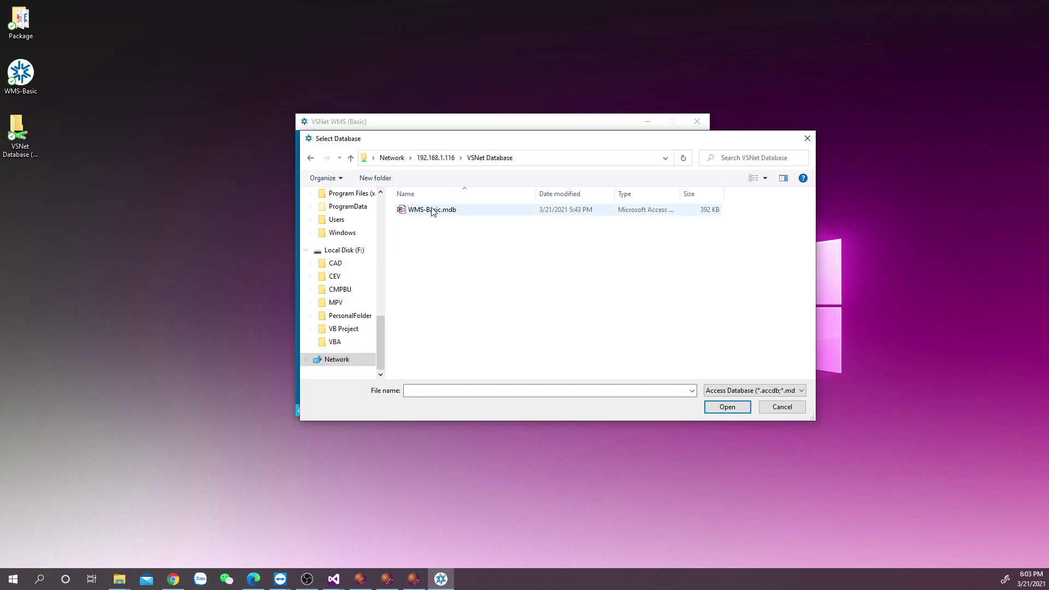
click(433, 210)
click(725, 406)
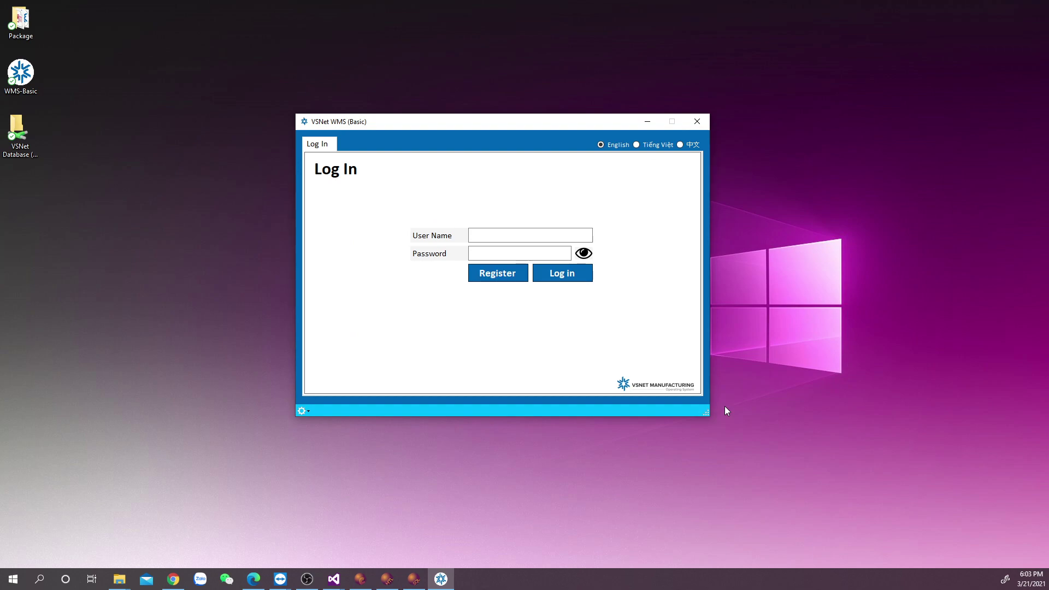
Sign in to VSNet WMS Basic with the user name and password.
key(alt+Tab)
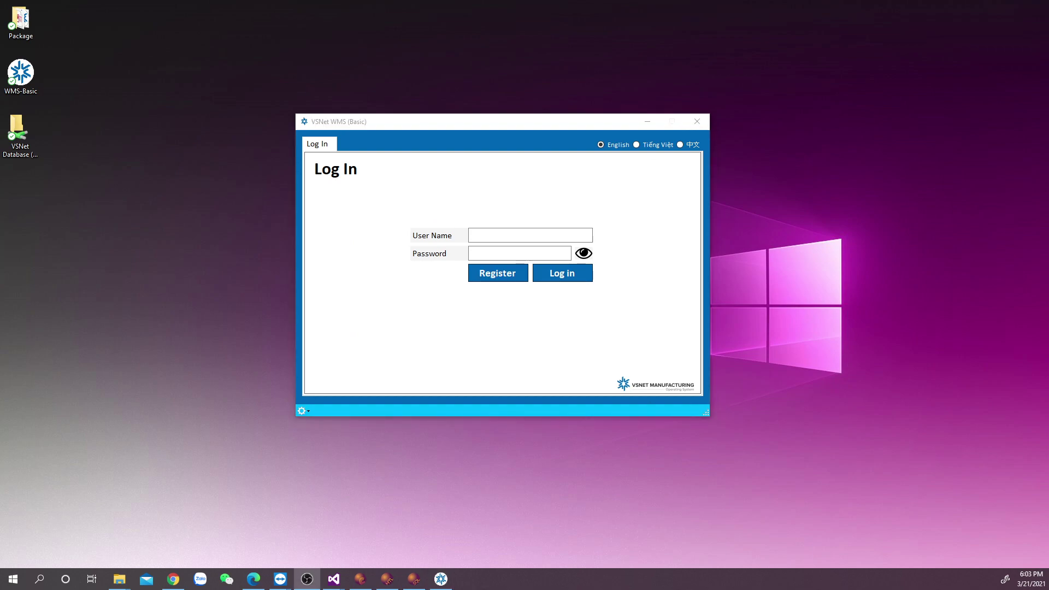
key(alt+Tab)
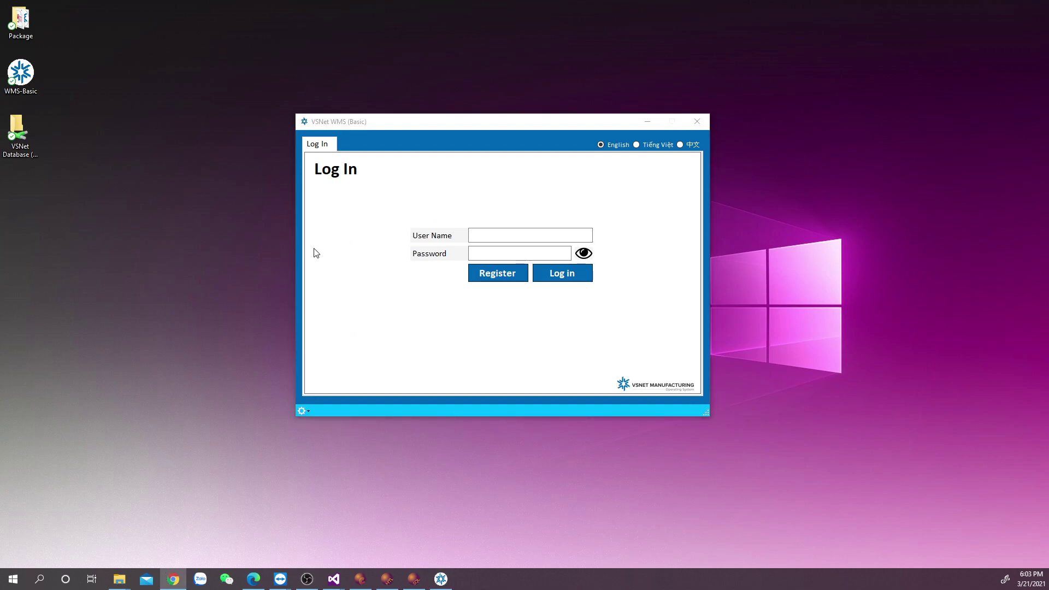
click(511, 235)
text(cev)
click(511, 249)
text(123456)
click(543, 275)
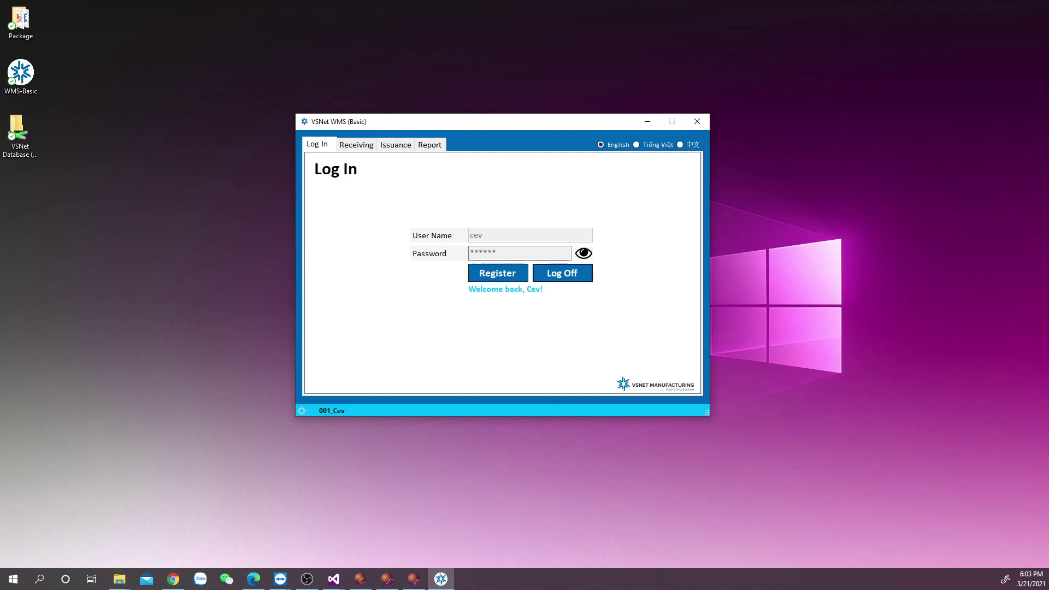
key(alt+Tab)
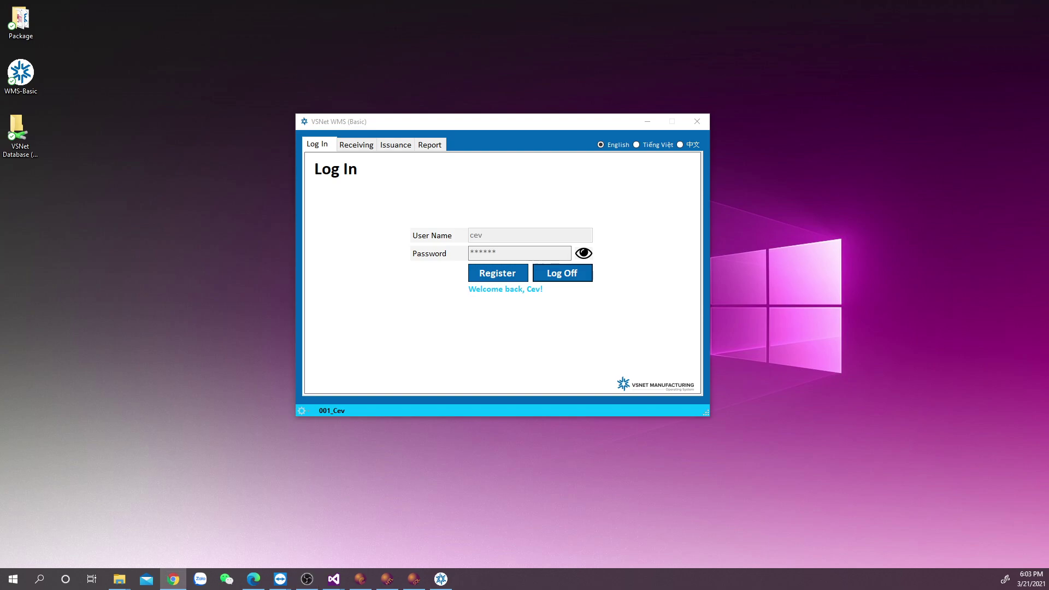
Enter new product PVC001 'TechnoApex PVC Clear', main type 1, secondary type Resin, location Resin Store.
click(358, 146)
click(486, 202)
click(486, 202)
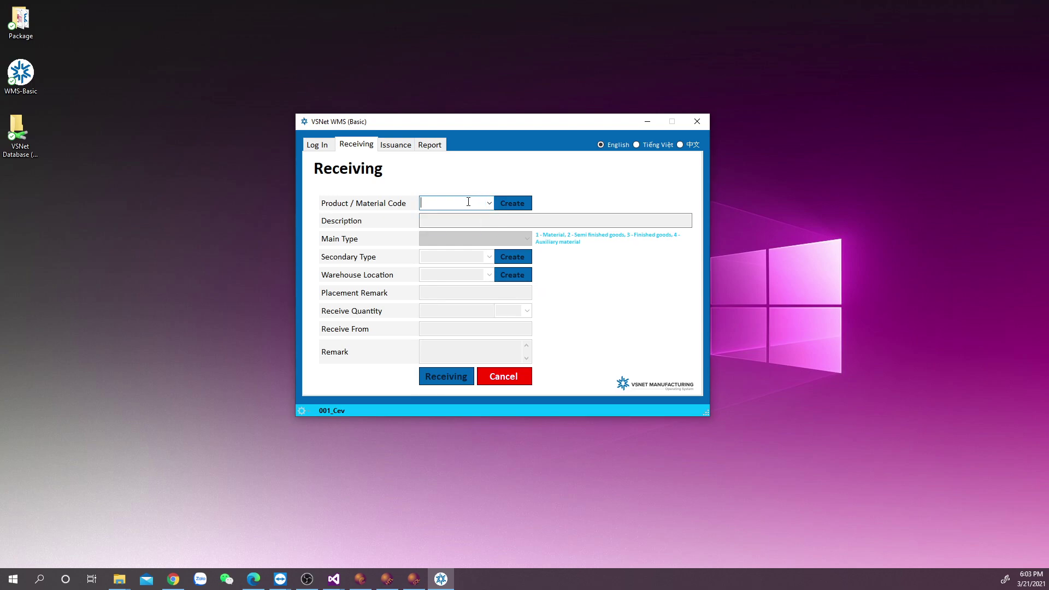
text(PVC001)
click(469, 218)
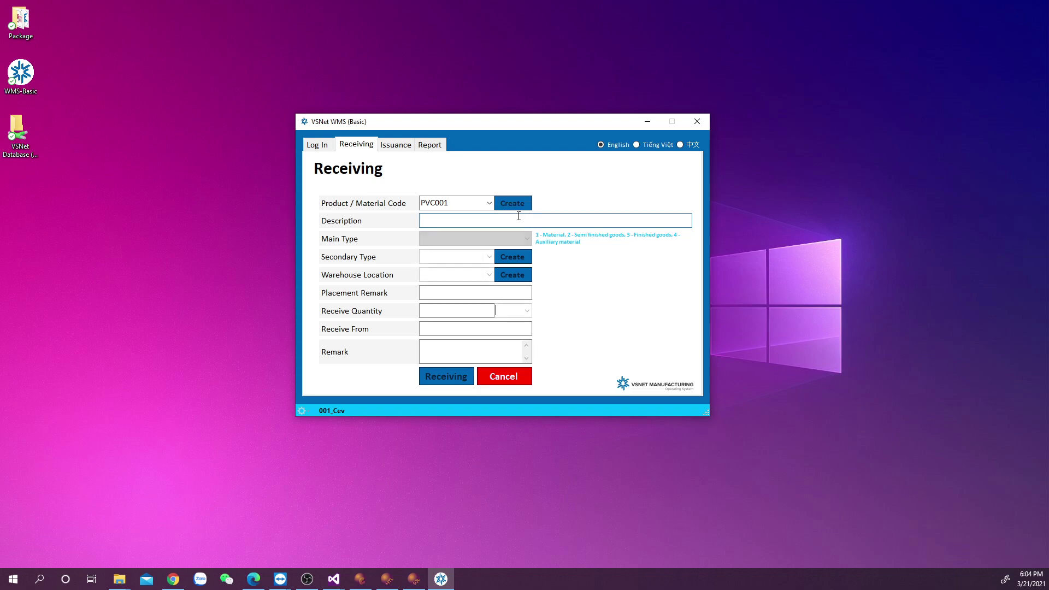
text(Tecn)
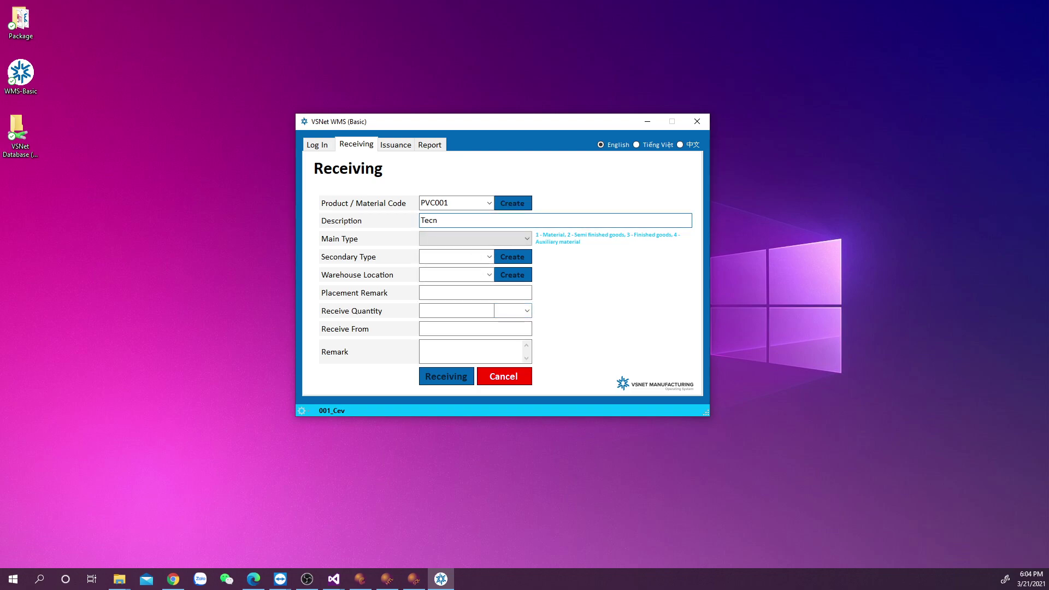
key(BackSpace)
text(hnoApex PVC Clear)
click(528, 241)
click(512, 254)
click(489, 257)
click(432, 271)
click(490, 278)
click(476, 283)
Set placement remark B3 and a receive quantity of 500 kg.
click(477, 294)
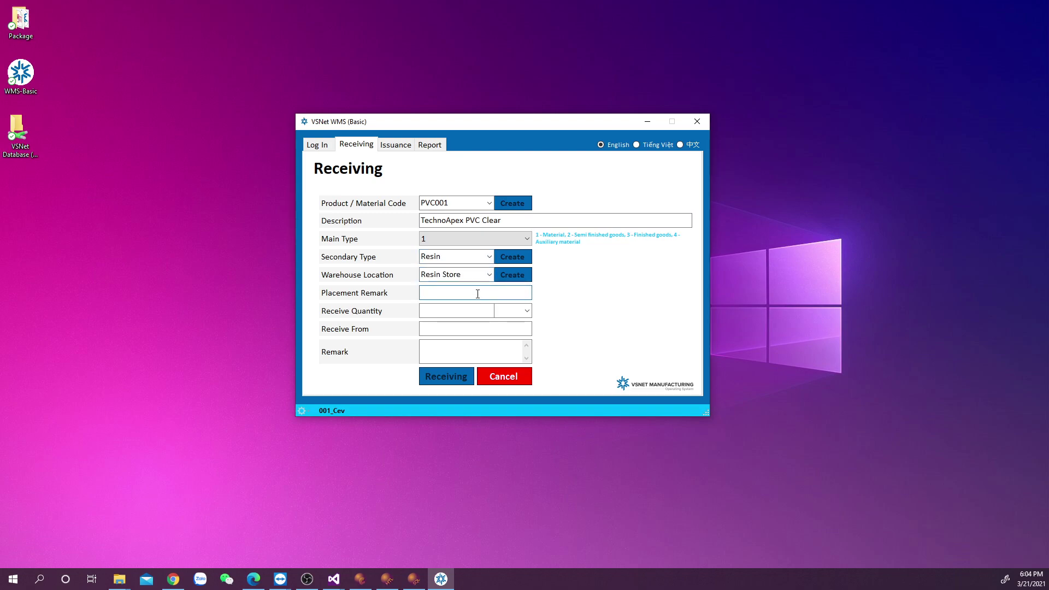
text(500)
drag(448, 293, 355, 293)
text(B3)
click(440, 311)
key(BackSpace)
text(50)
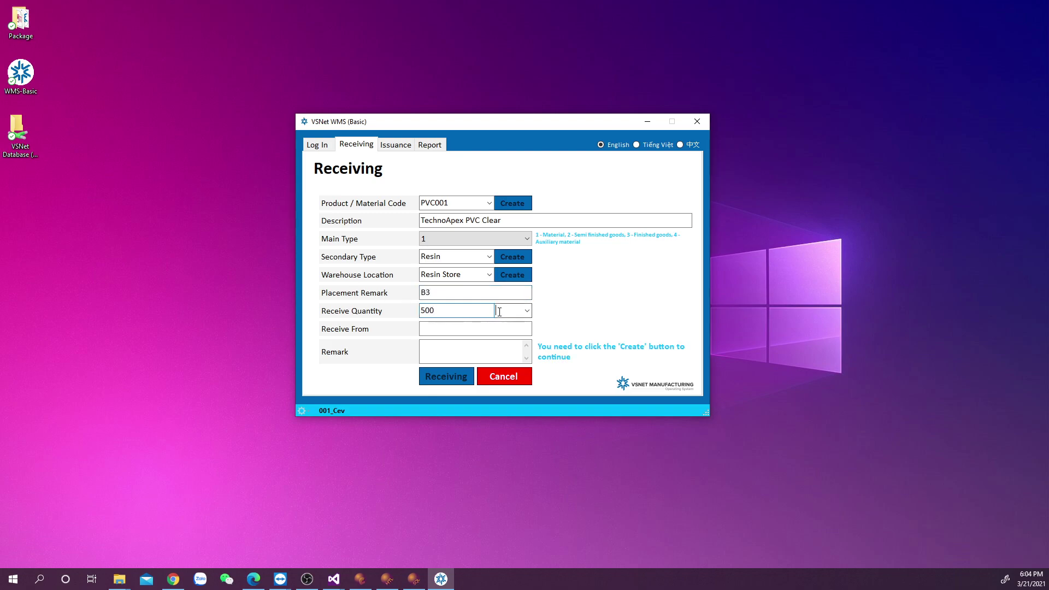
click(527, 311)
click(511, 325)
Enter supplier TeknorApex and the purchase-order remark, then record the receipt.
click(487, 330)
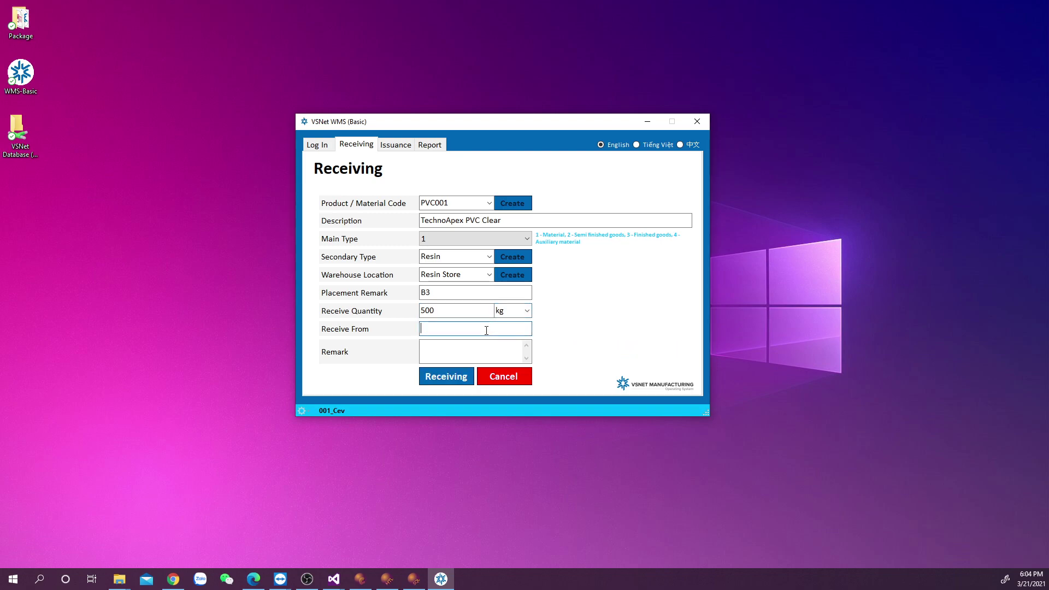
text(TeknorApex)
click(483, 350)
text(PO. no.: 999)
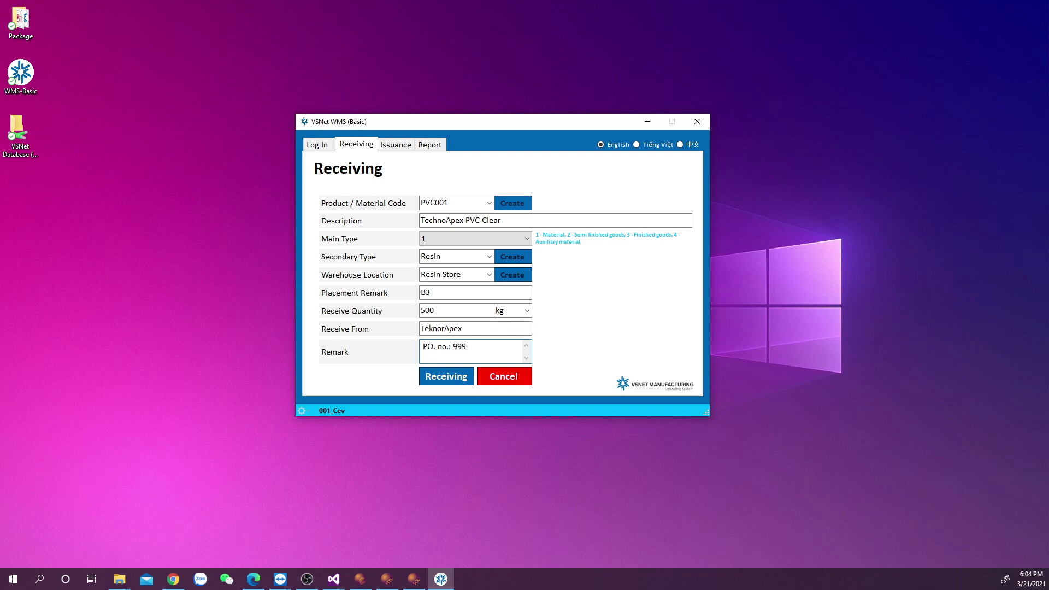
text(-012)
click(432, 382)
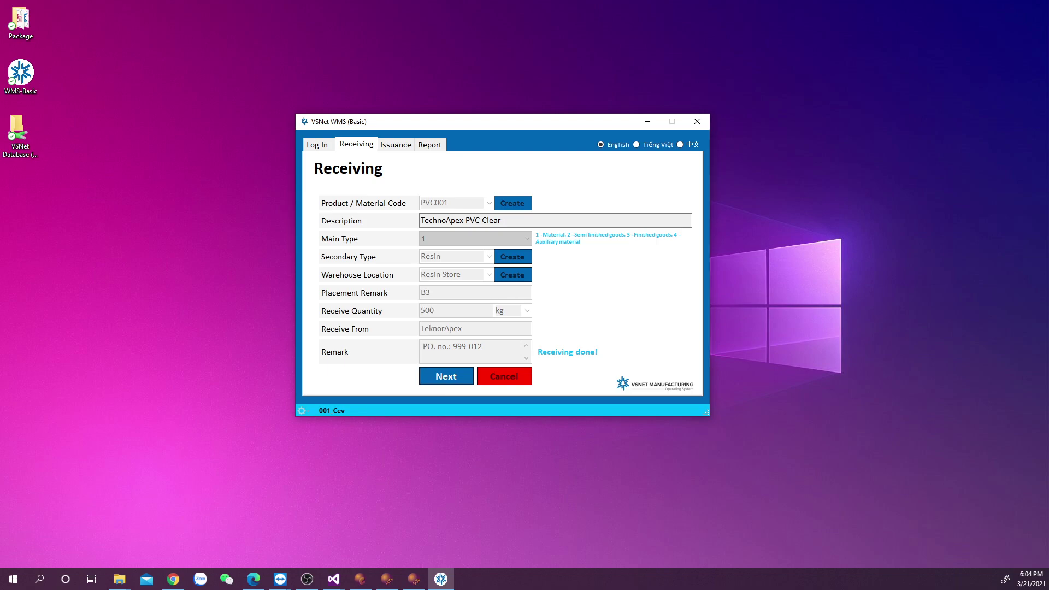
key(alt+Tab)
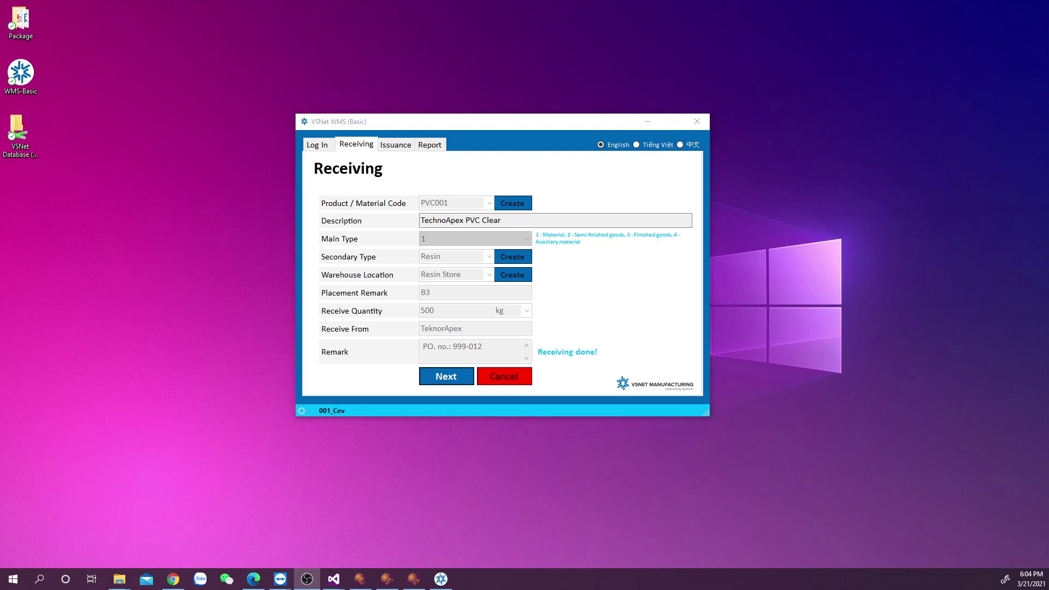
key(alt+Tab)
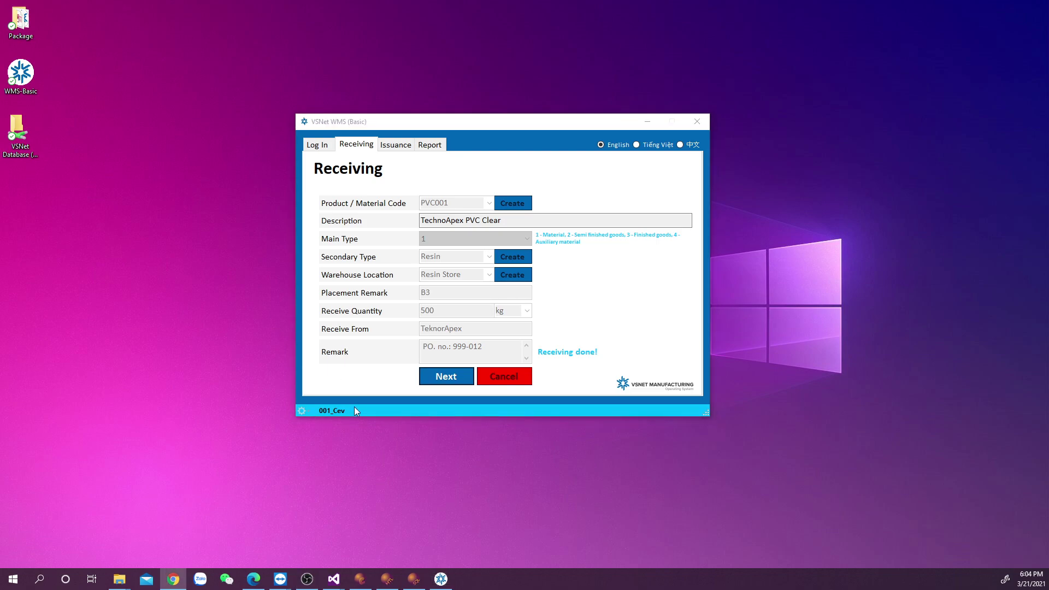
On the remote PC, launch WMS-Basic from the Package folder and dismiss the database notice.
mouse_move(275, 580)
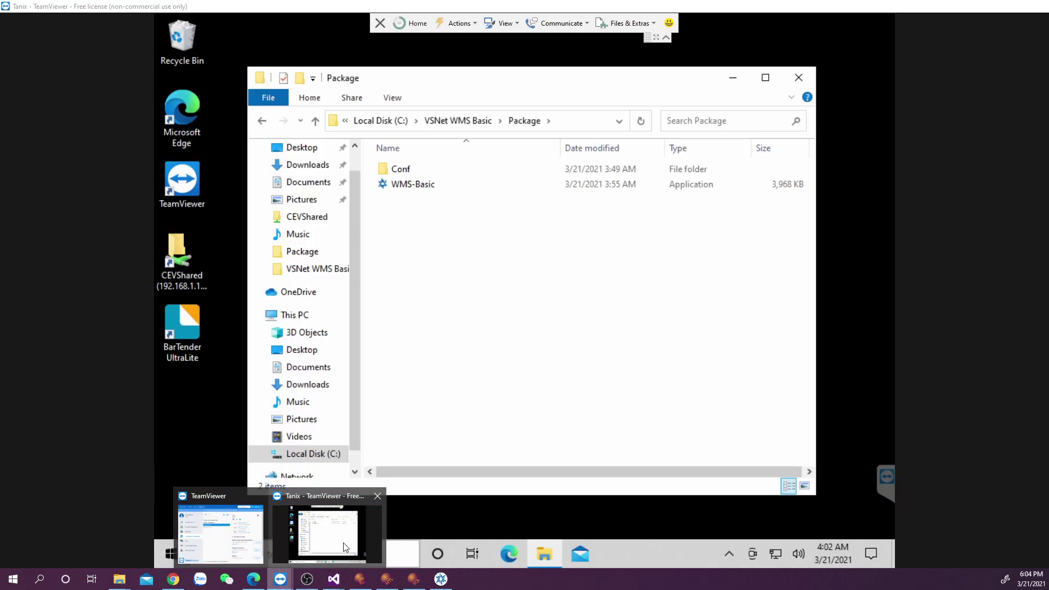
click(334, 519)
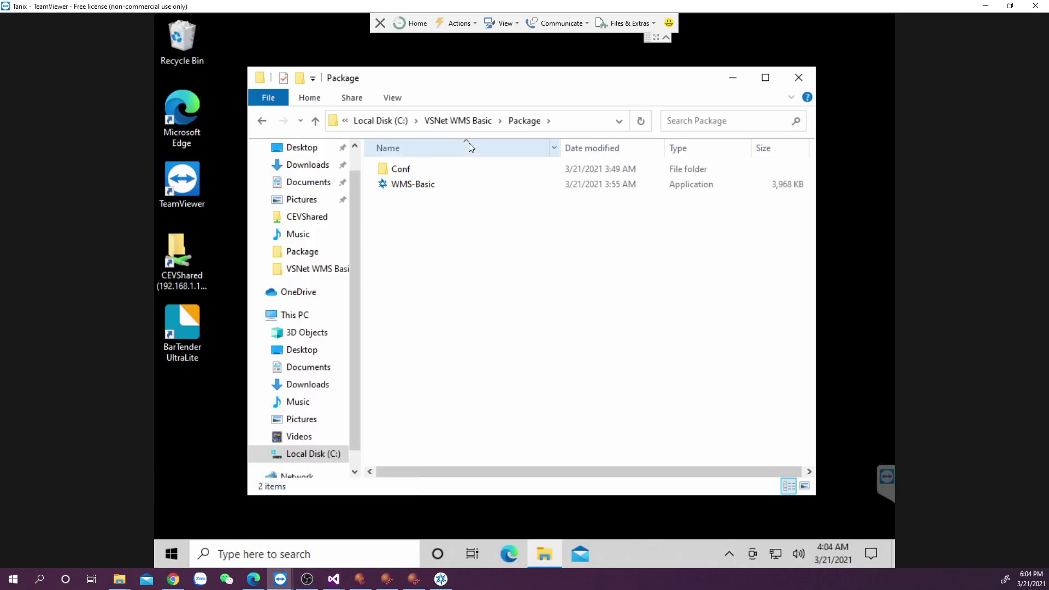
click(441, 185)
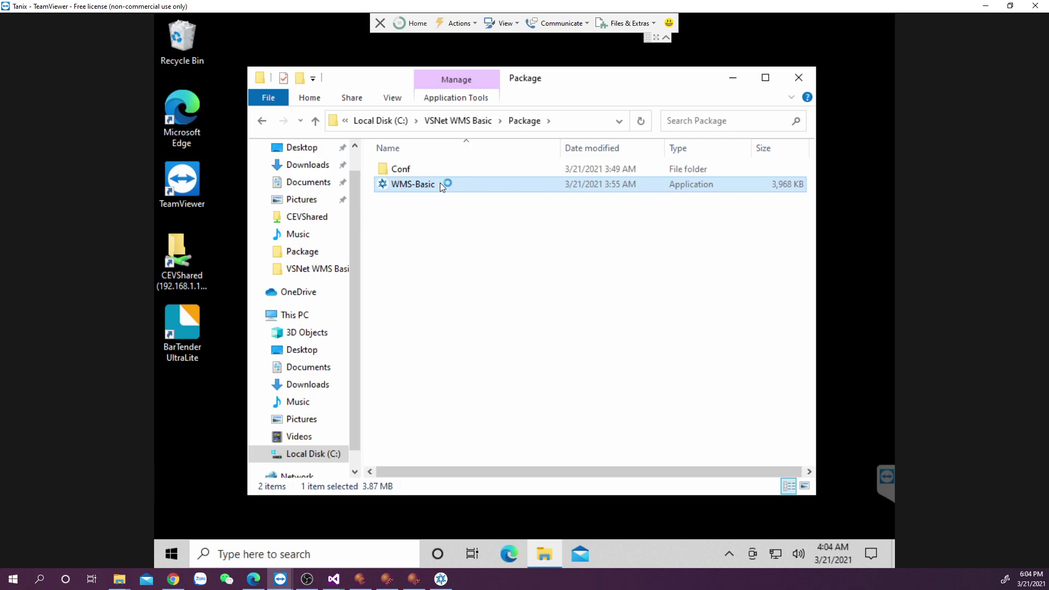
double_click(440, 184)
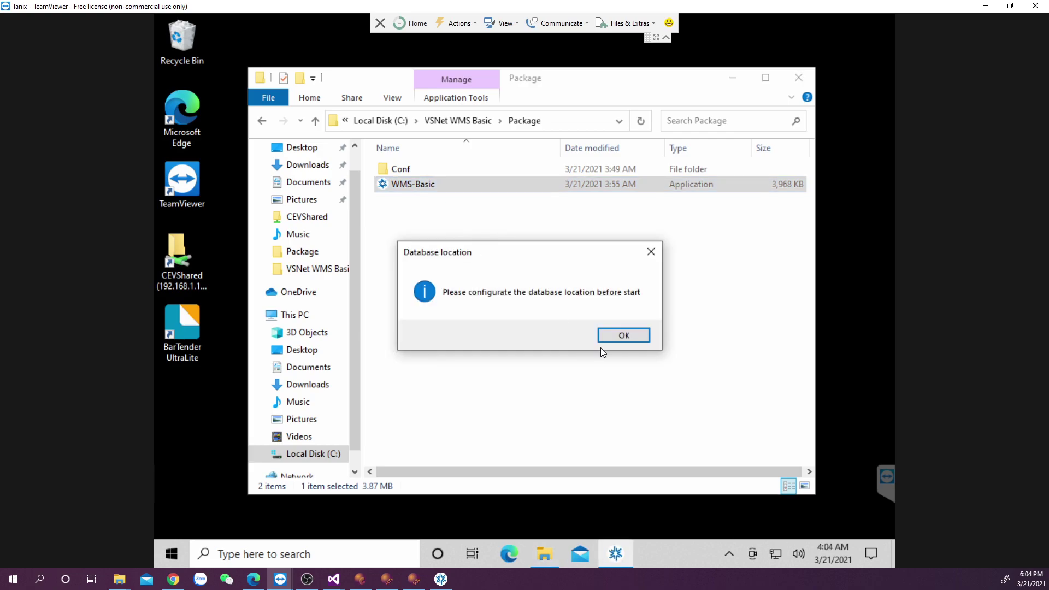
click(611, 338)
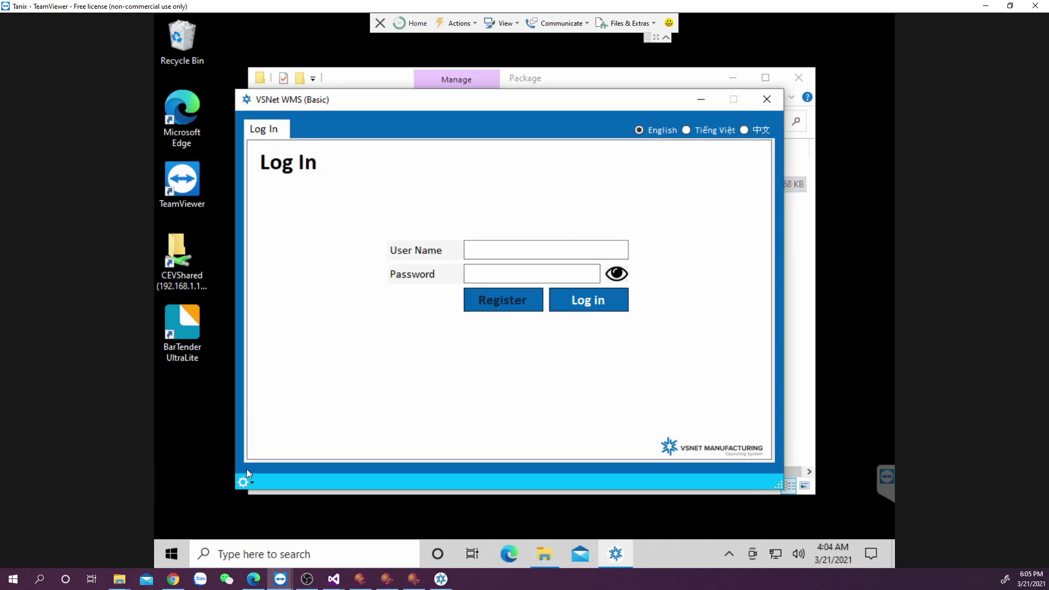
Select C:\VSNet WMS Basic\VSNet Database\WMS-Basic.mdb as the program's database.
click(245, 481)
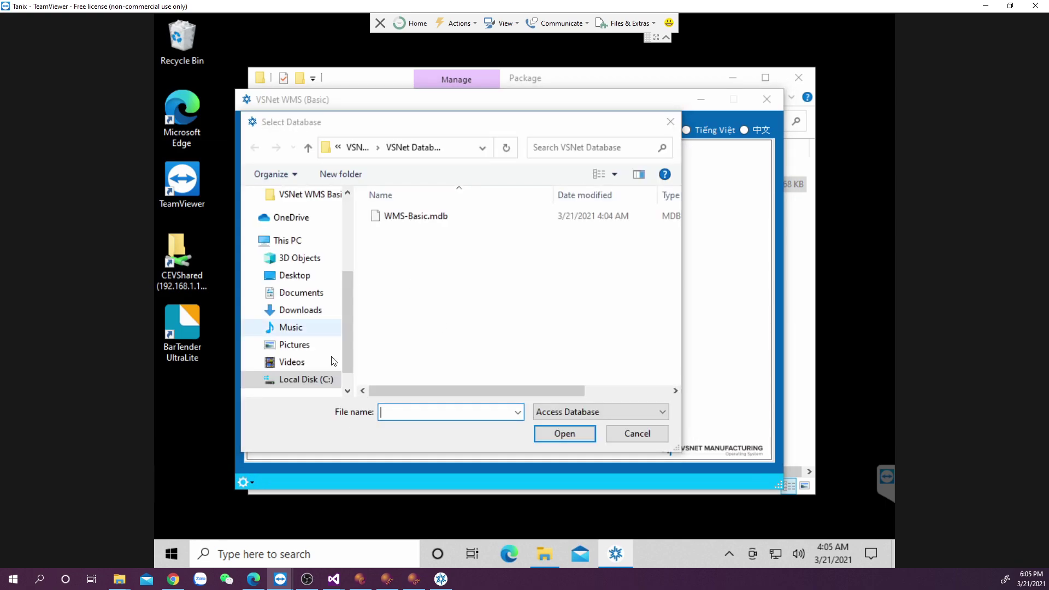
click(317, 380)
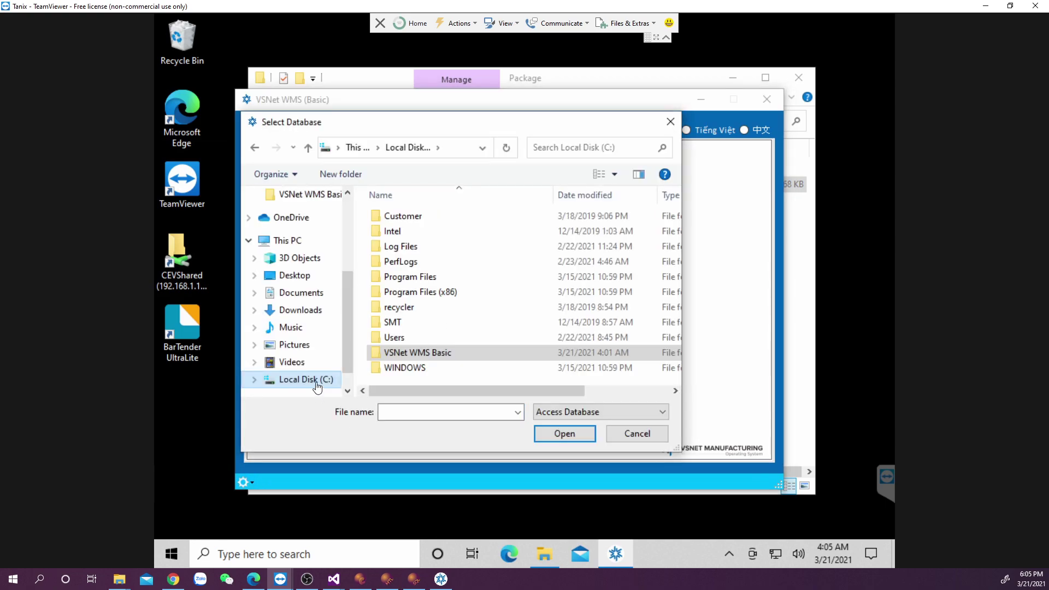
double_click(426, 353)
double_click(440, 232)
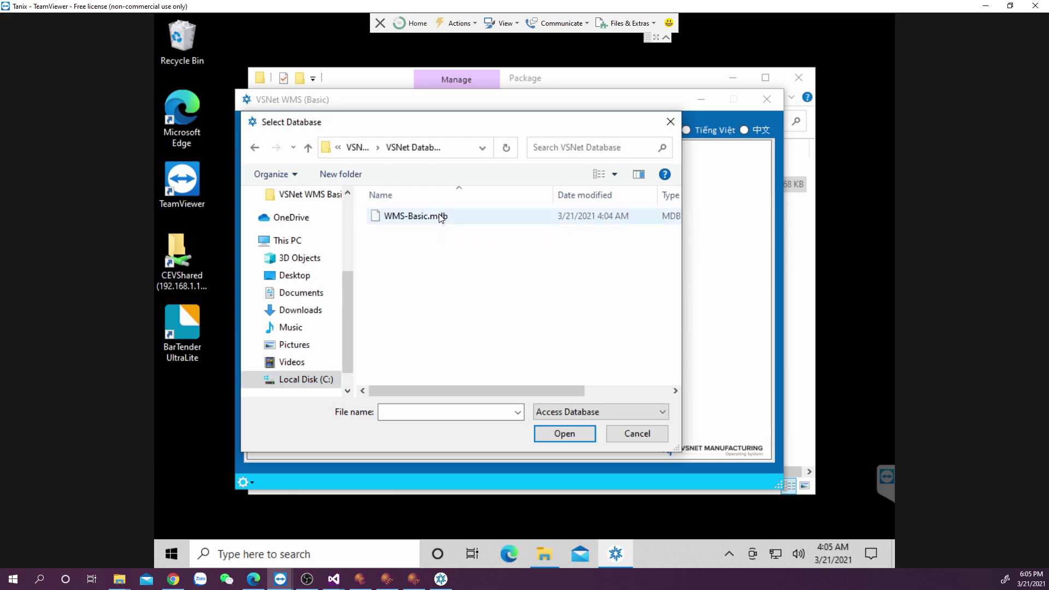
click(441, 216)
click(557, 433)
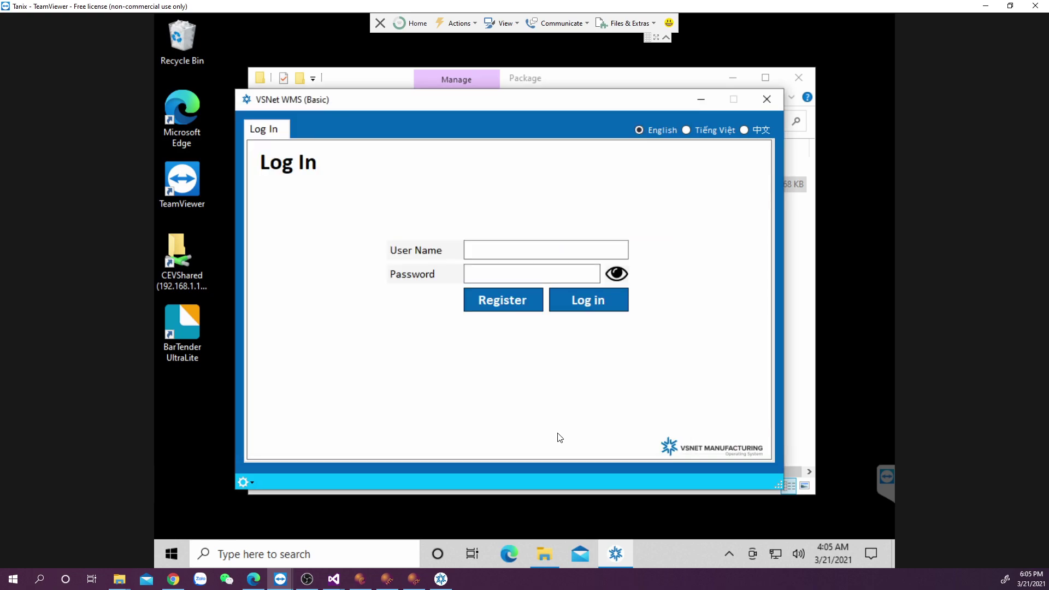
Log in to the remote VSNet WMS Basic with the user name and password.
click(307, 580)
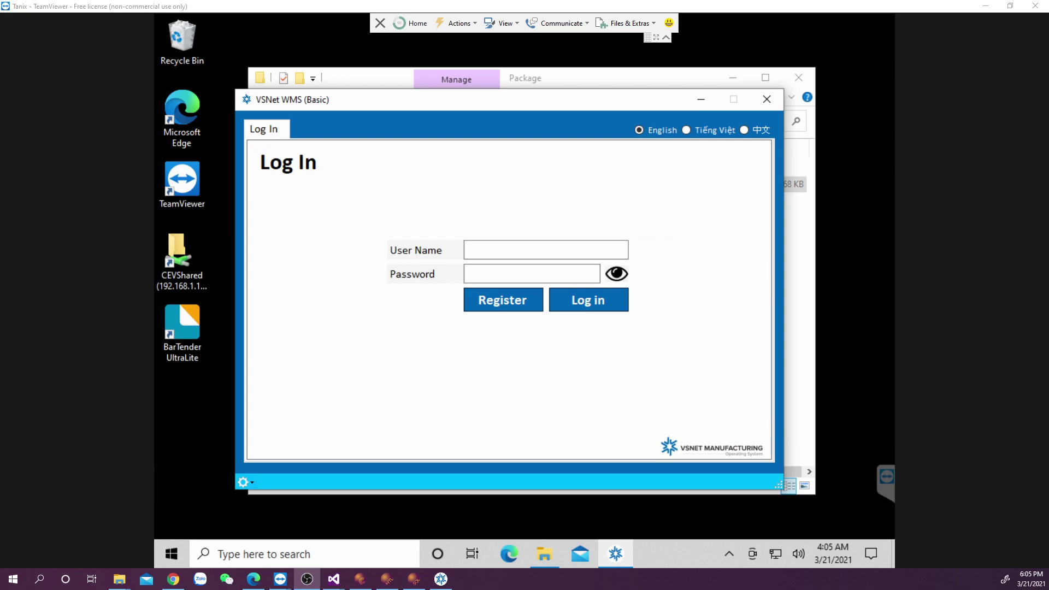
click(580, 251)
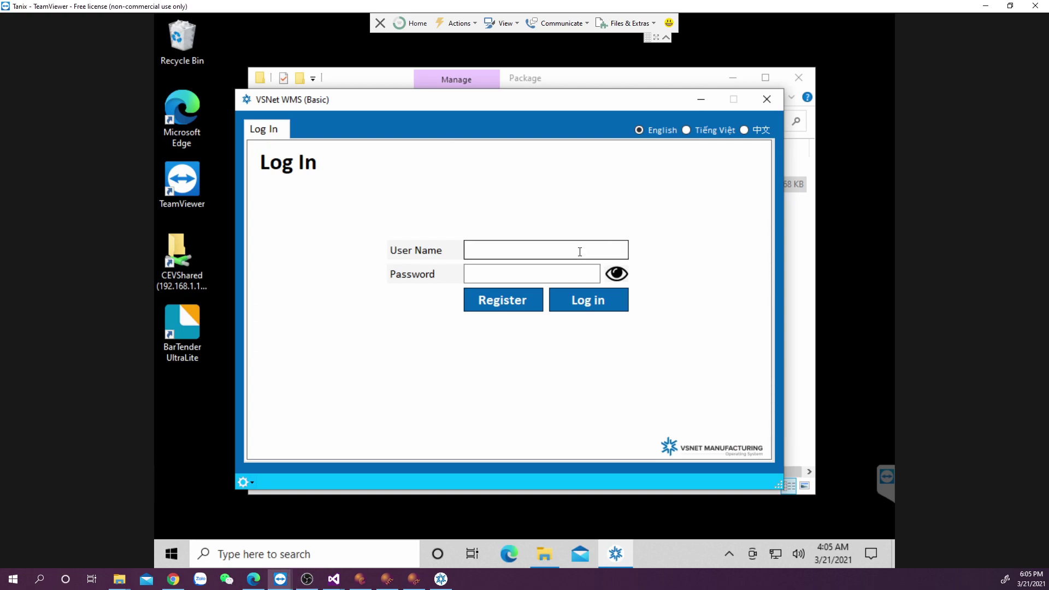
text(cev)
click(555, 271)
text(******)
click(572, 300)
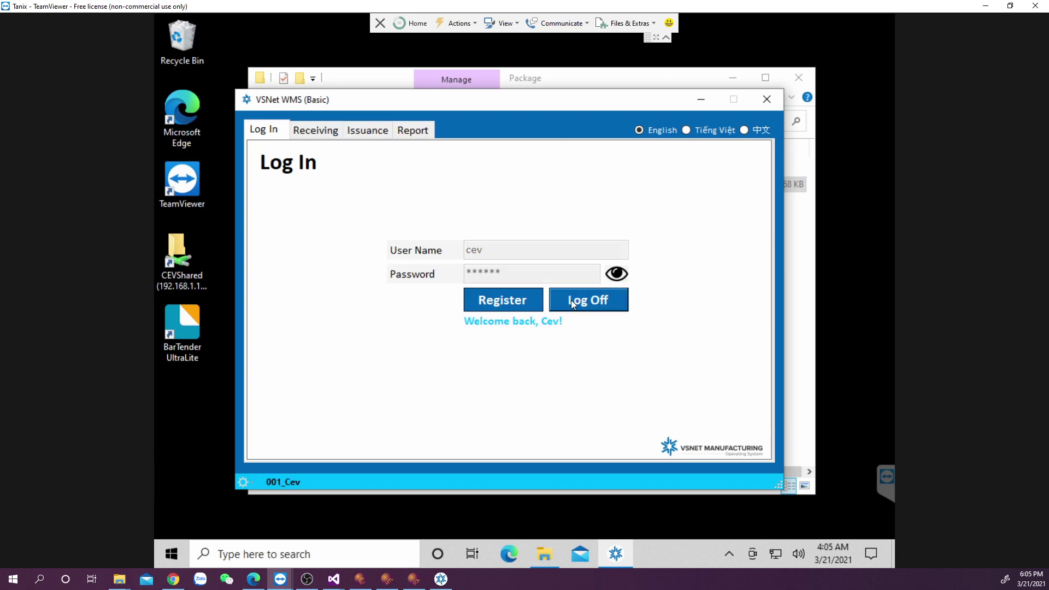
On the Issuance form, choose PVC001 from Resin Store and create a new Production destination.
click(307, 579)
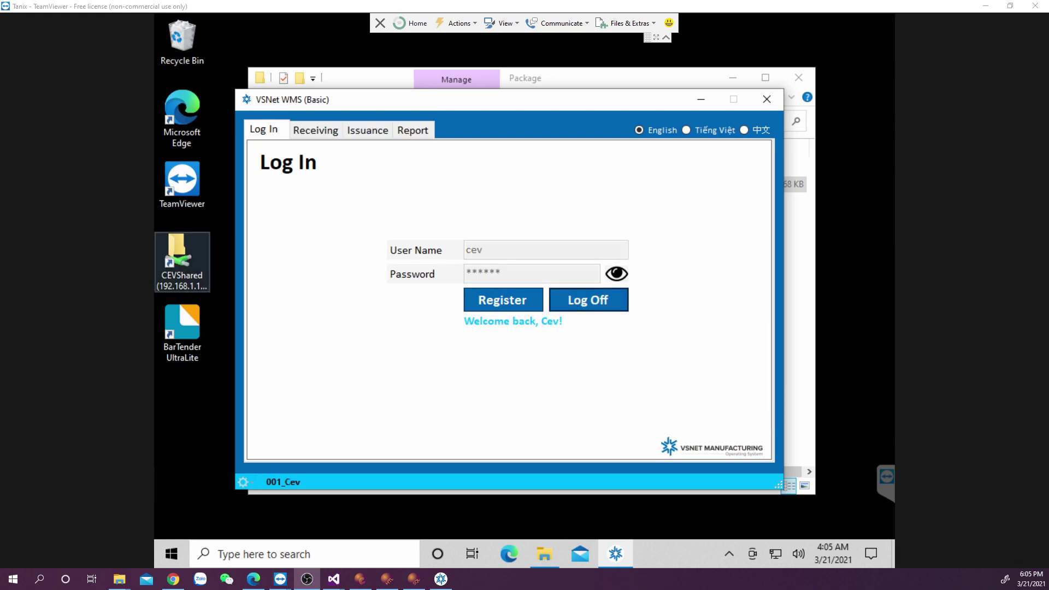
click(367, 131)
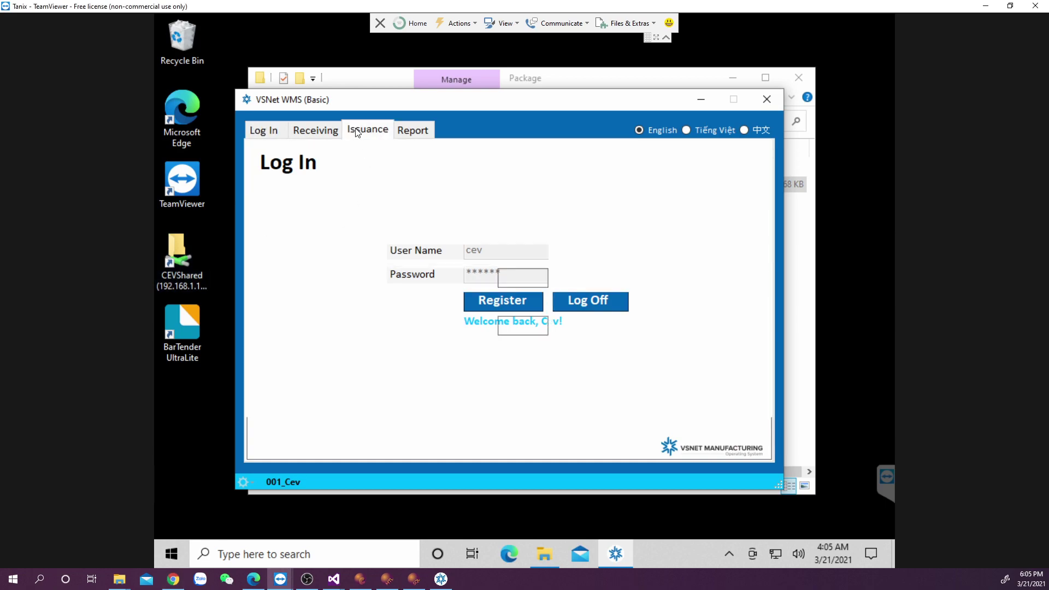
click(536, 205)
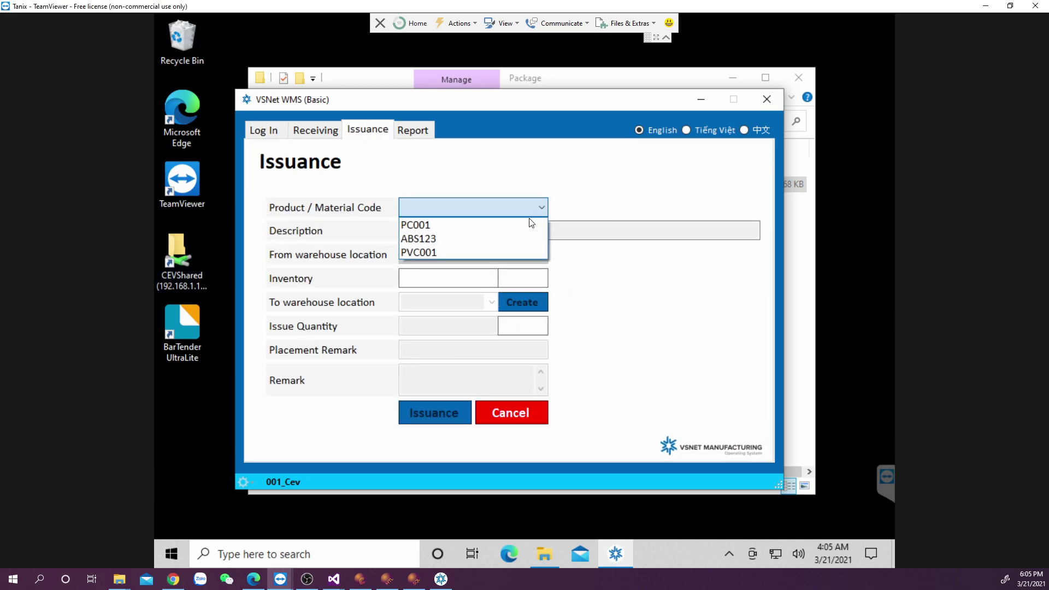
click(489, 253)
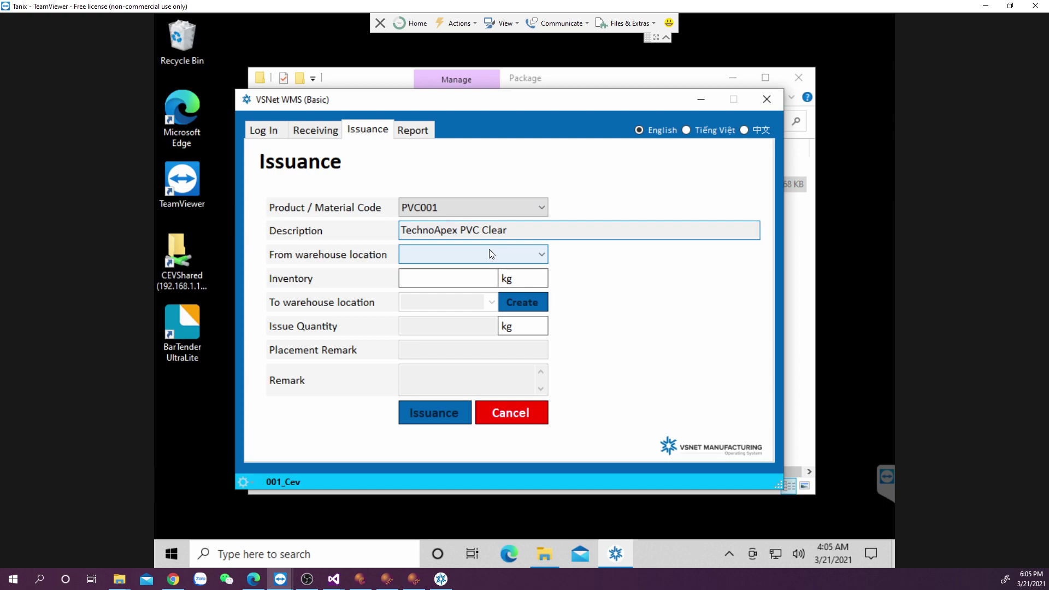
click(541, 255)
click(524, 271)
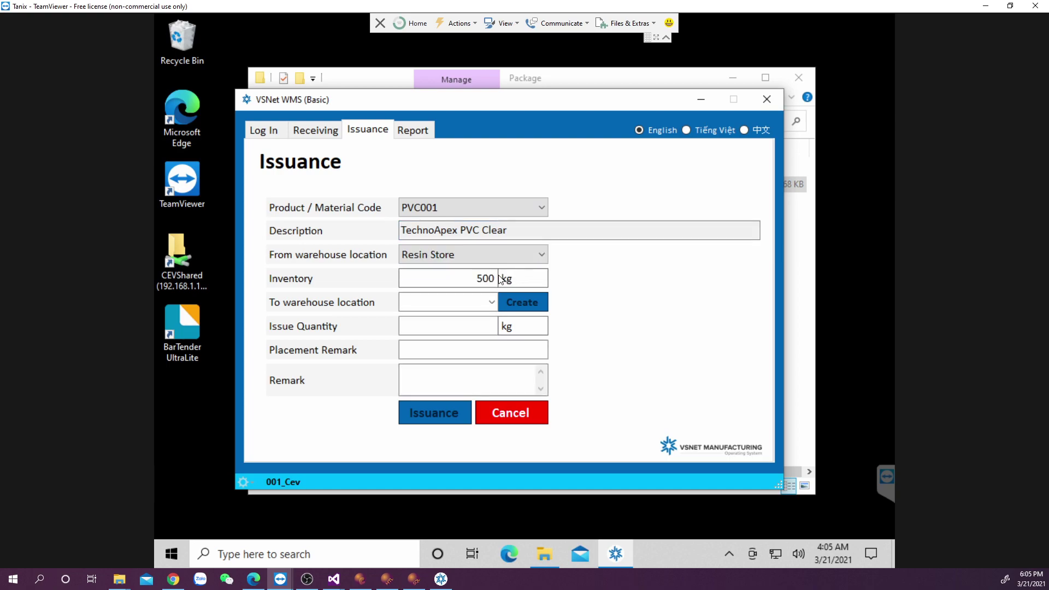
click(491, 305)
click(465, 300)
text(Production)
click(510, 306)
Enter quantity 250, placement Pallet C and the work-order remark, then record the issuance.
click(468, 328)
text(250)
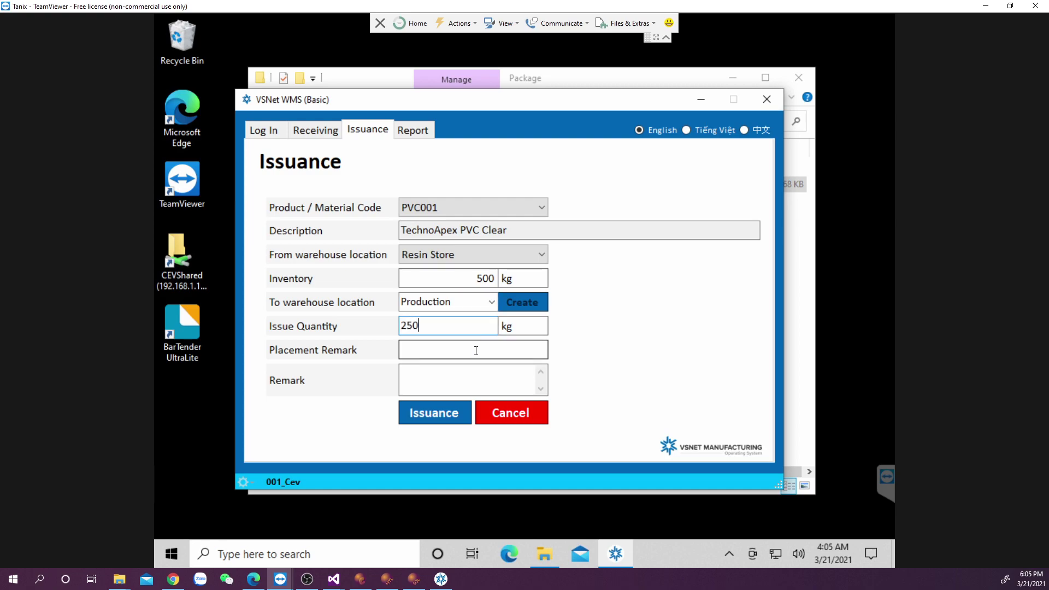
click(478, 350)
text(Pallet C)
click(473, 374)
text(WO)
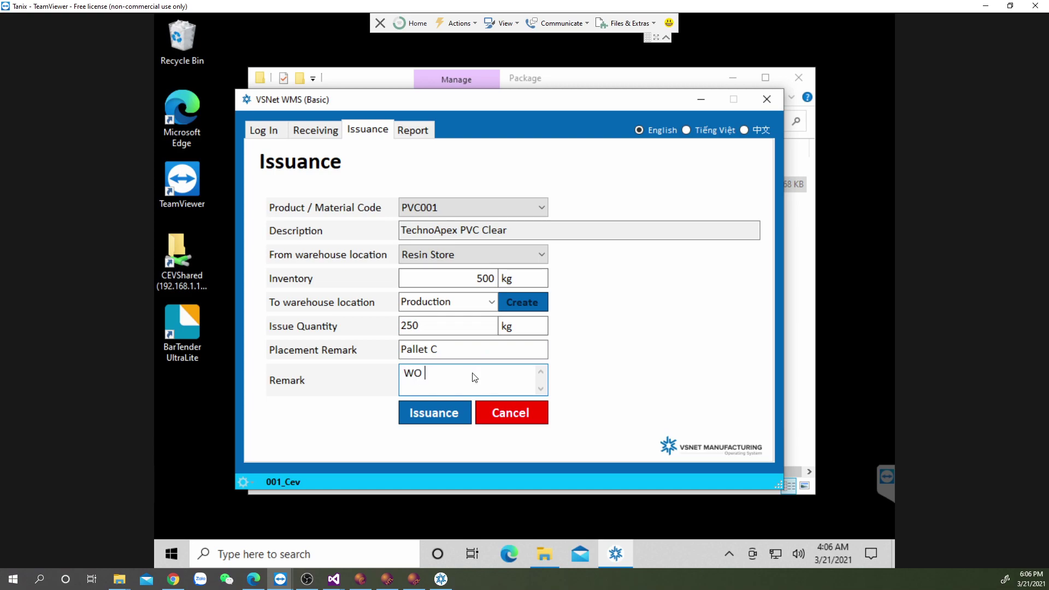
text( no. 19228-005)
click(442, 416)
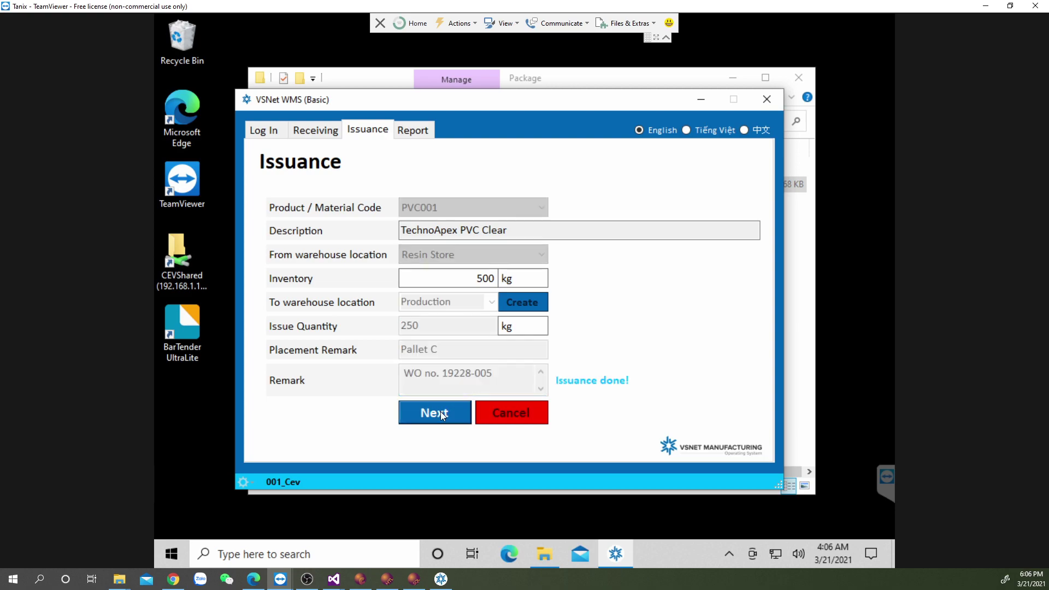
click(308, 580)
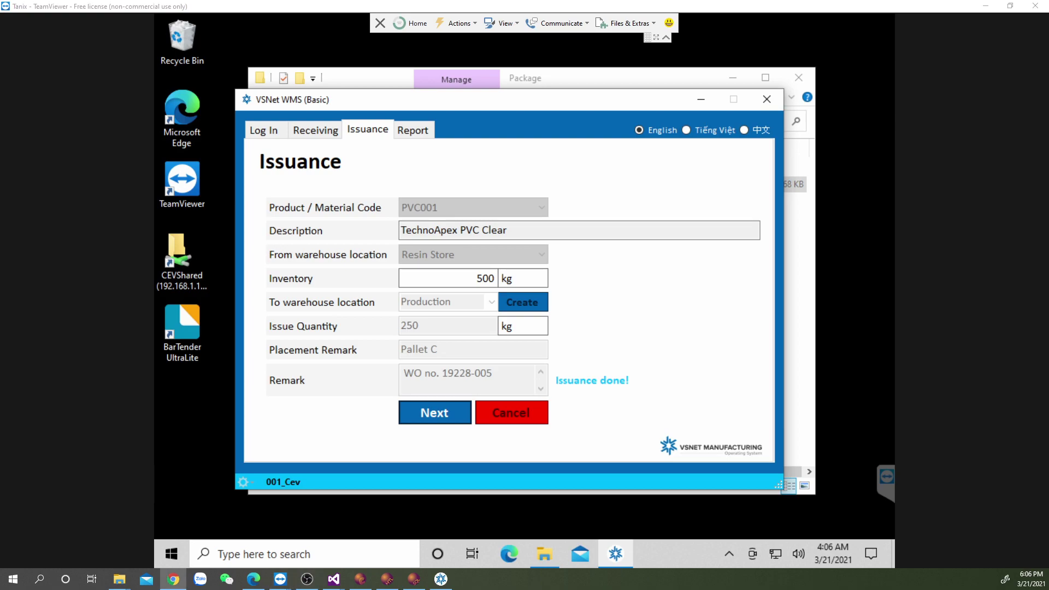
Hide the TeamViewer session and refresh the local Inventory Report to show all PVC001 transactions.
click(985, 6)
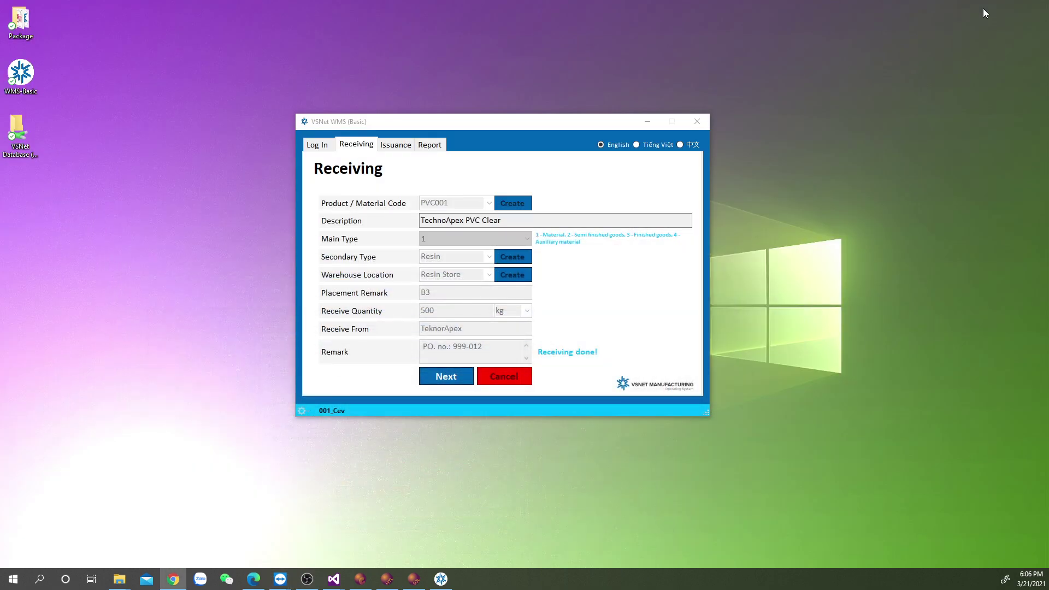
click(430, 145)
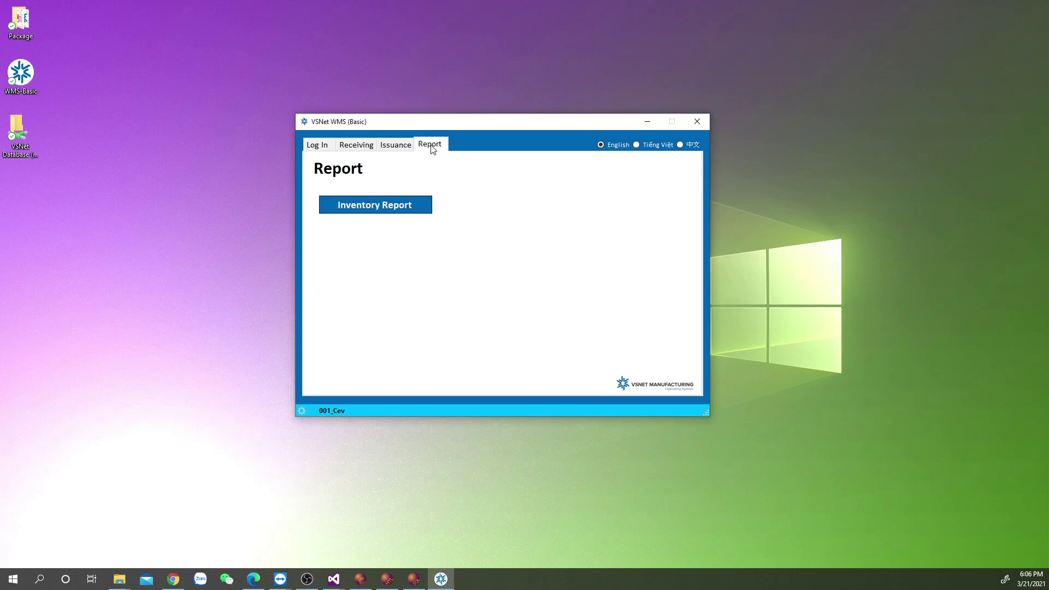
click(385, 205)
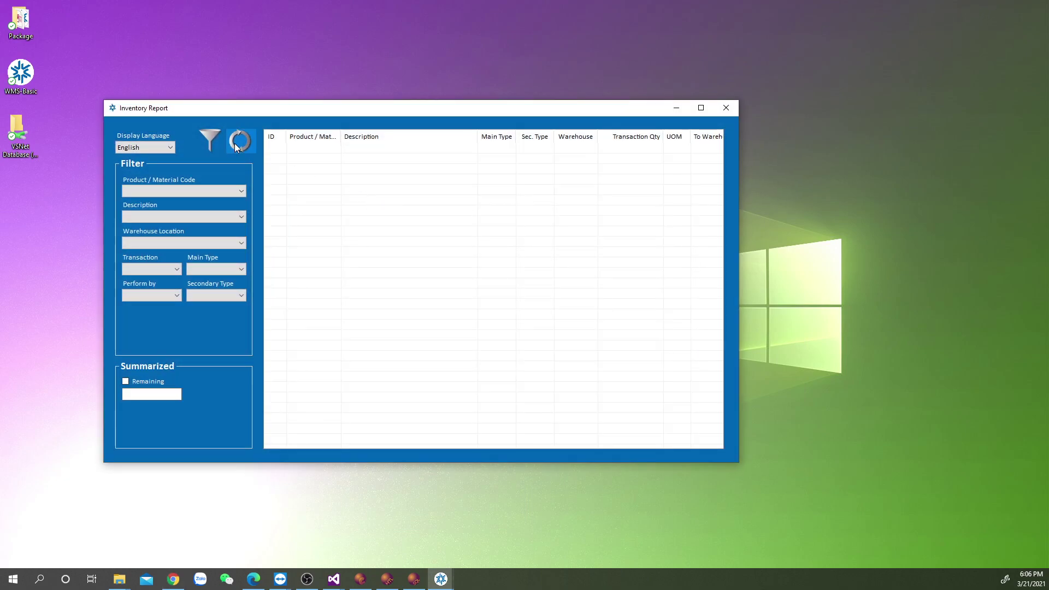
click(235, 143)
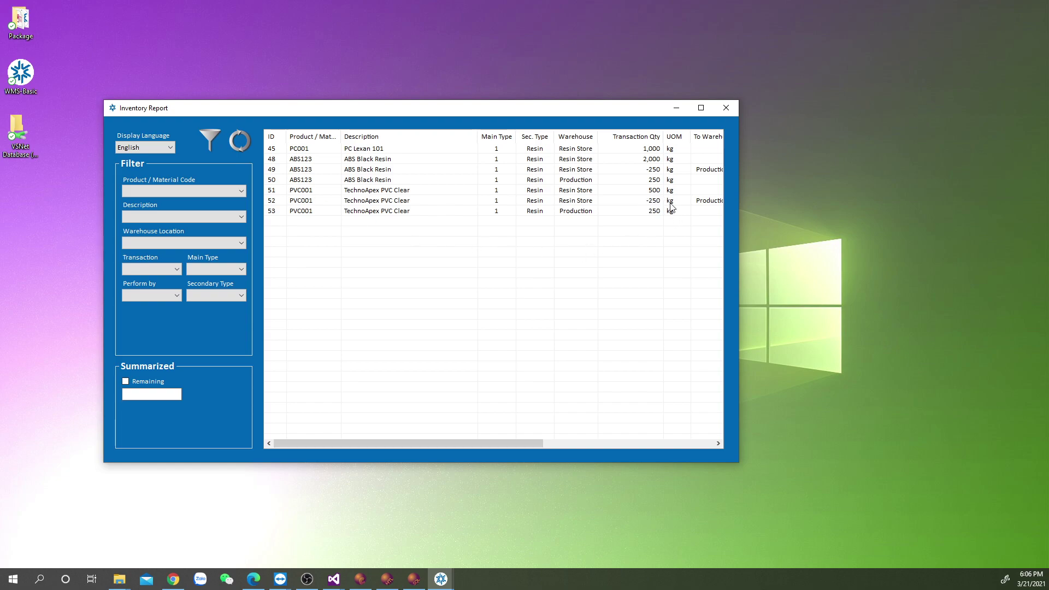
Rearrange the Inventory Report and main WMS windows so the report is in front.
drag(520, 115, 696, 185)
drag(520, 119, 368, 94)
click(613, 180)
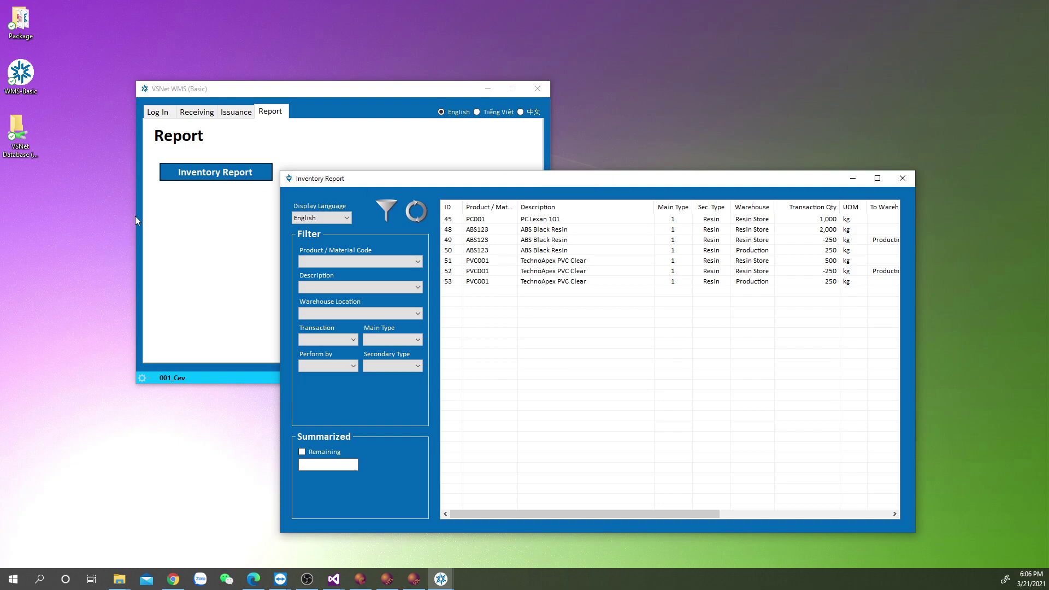
key(alt+Tab)
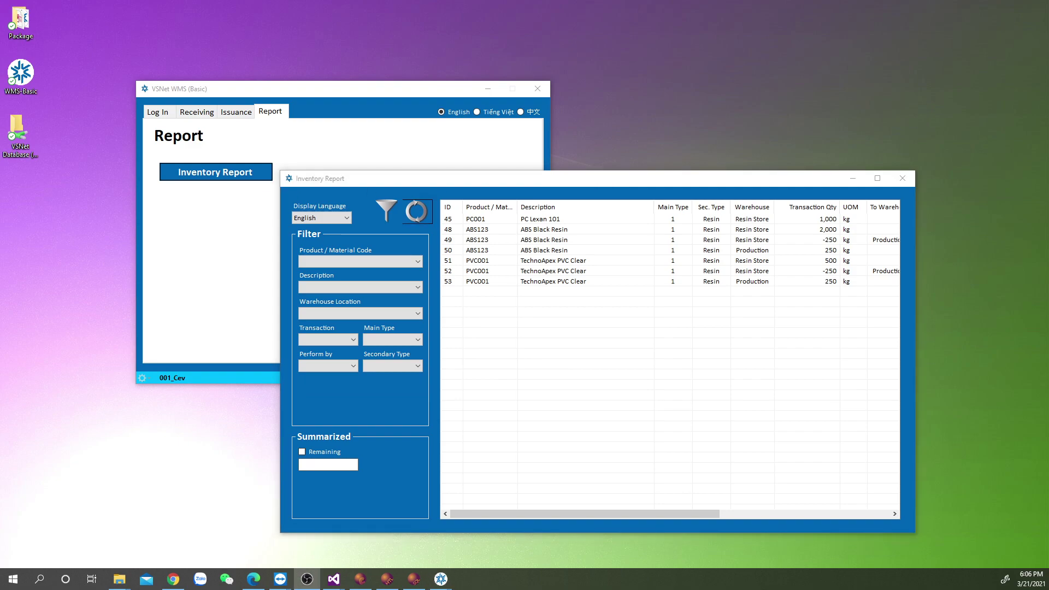